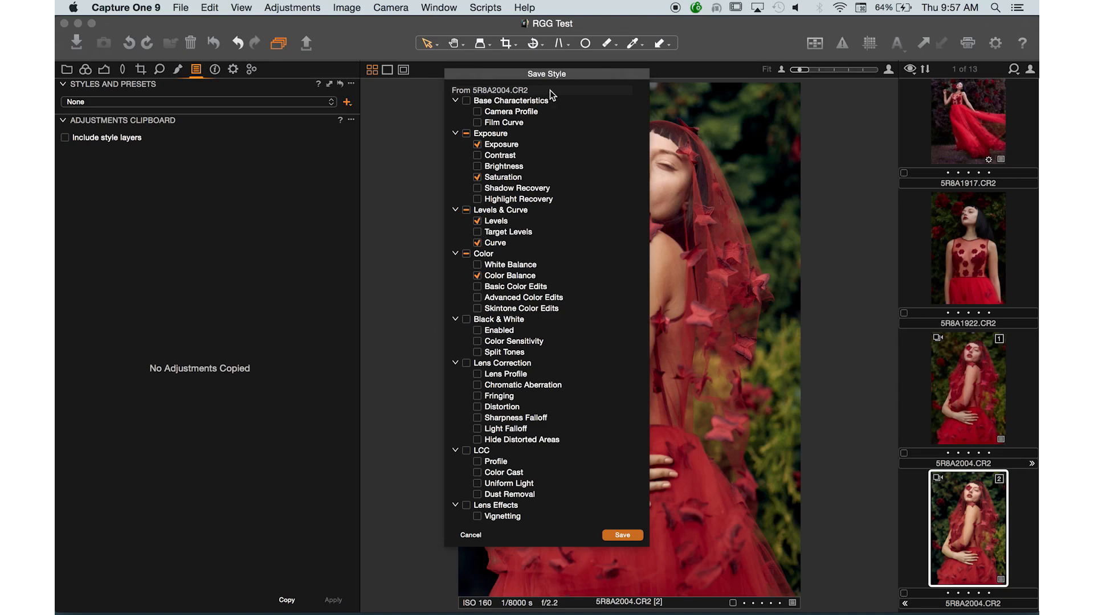
# Save the checked adjustments as a style named "RGG Test Style" and check its entry among the user styles.
pyautogui.click(620, 534)
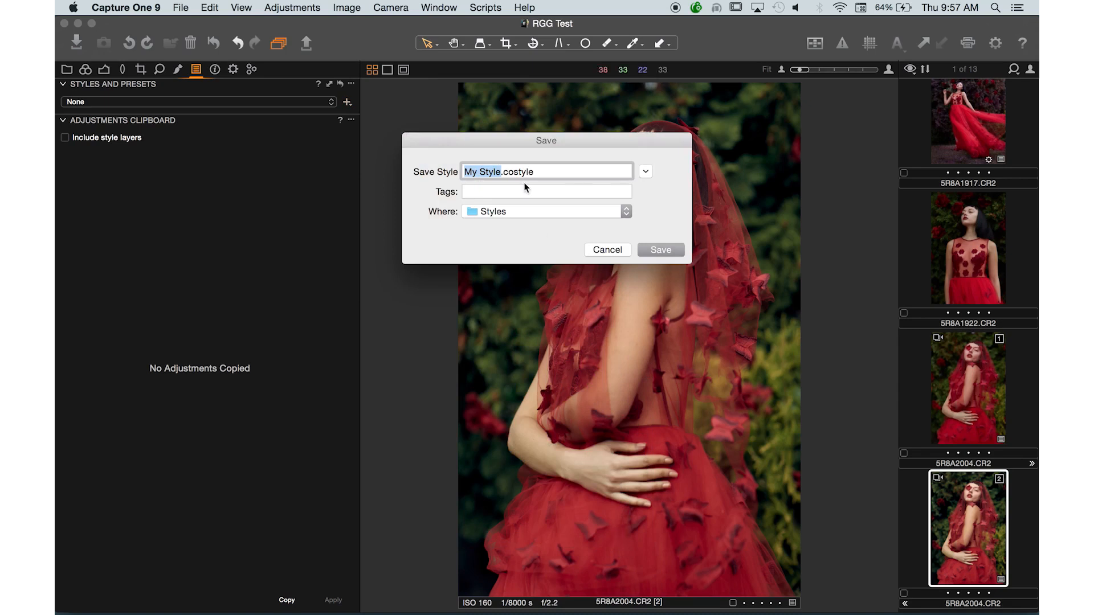
pyautogui.write('RGG Test Style')
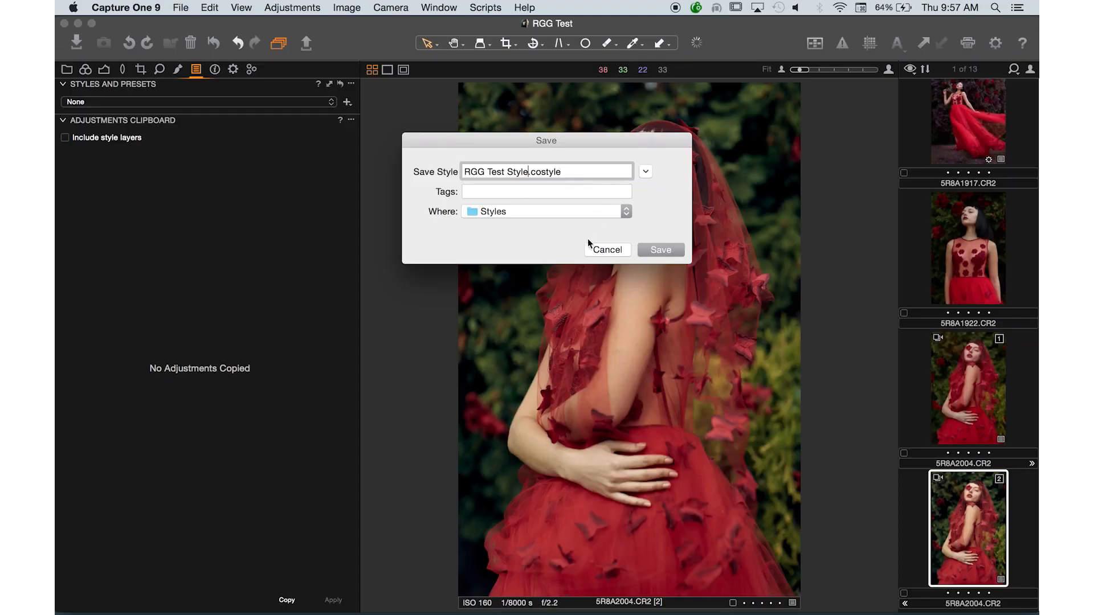
pyautogui.click(665, 248)
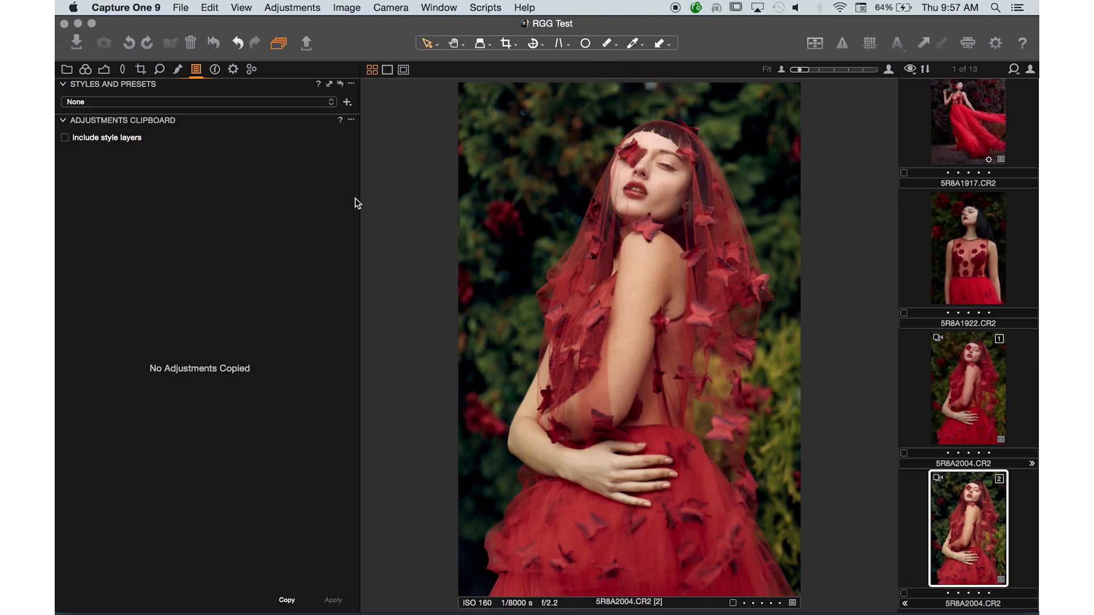
pyautogui.click(306, 108)
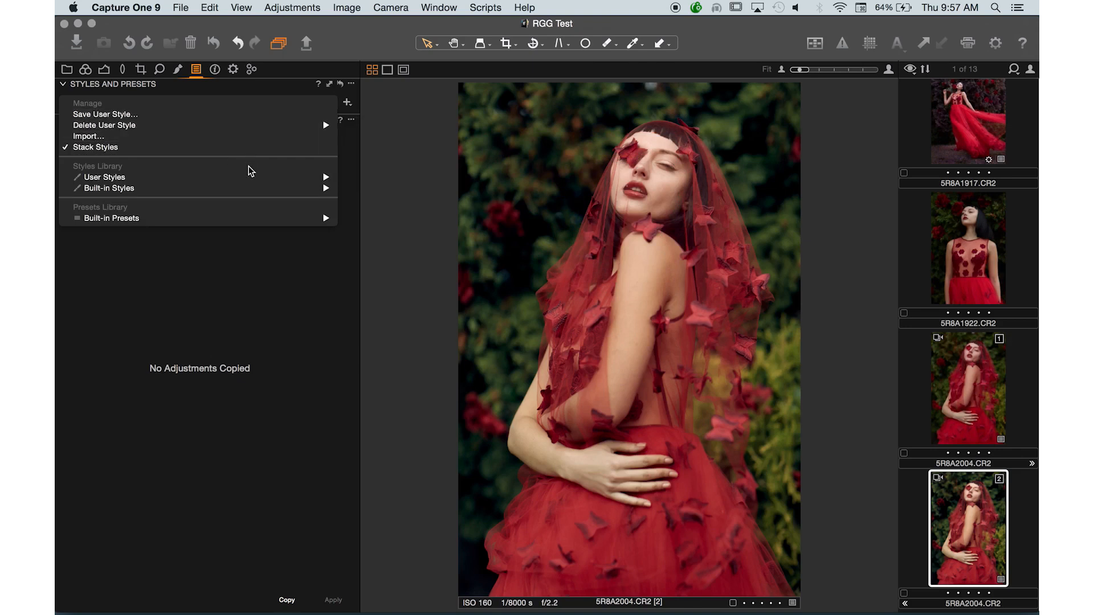
pyautogui.moveTo(242, 190)
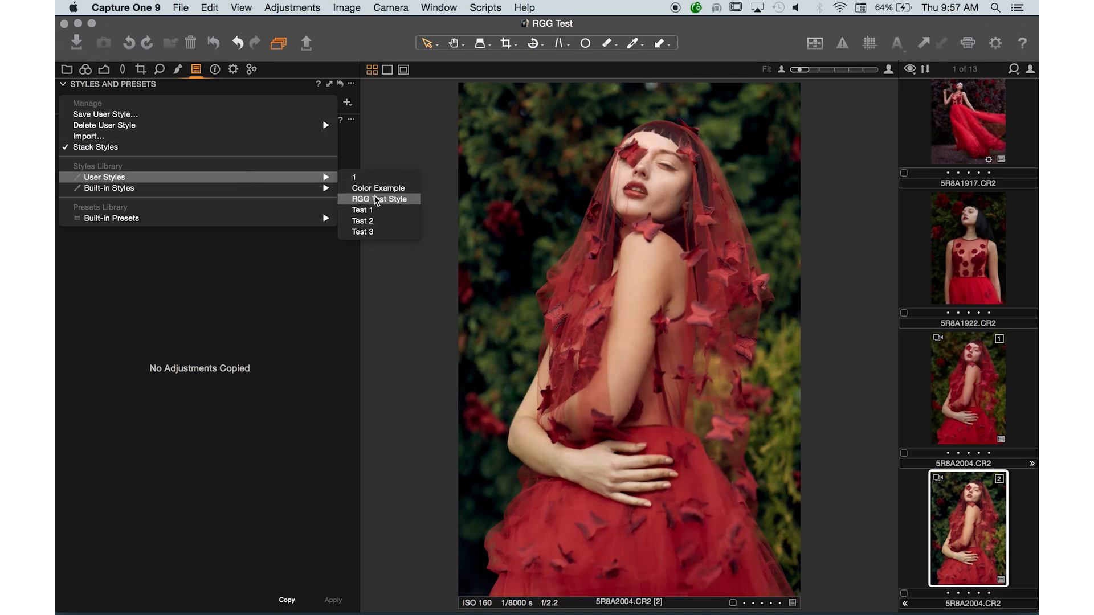
pyautogui.moveTo(380, 208)
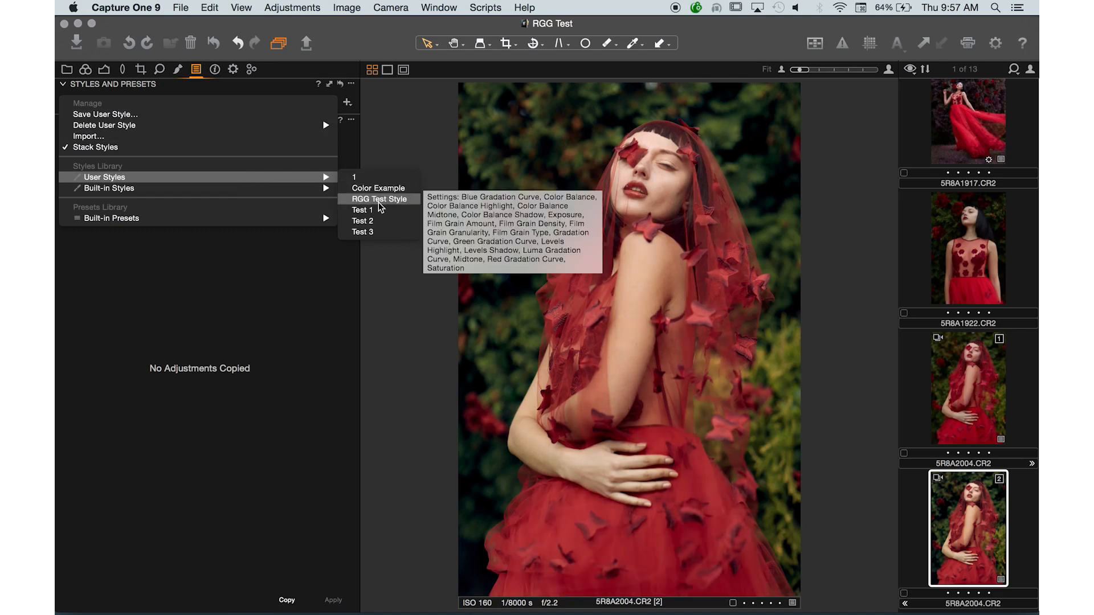
pyautogui.click(195, 361)
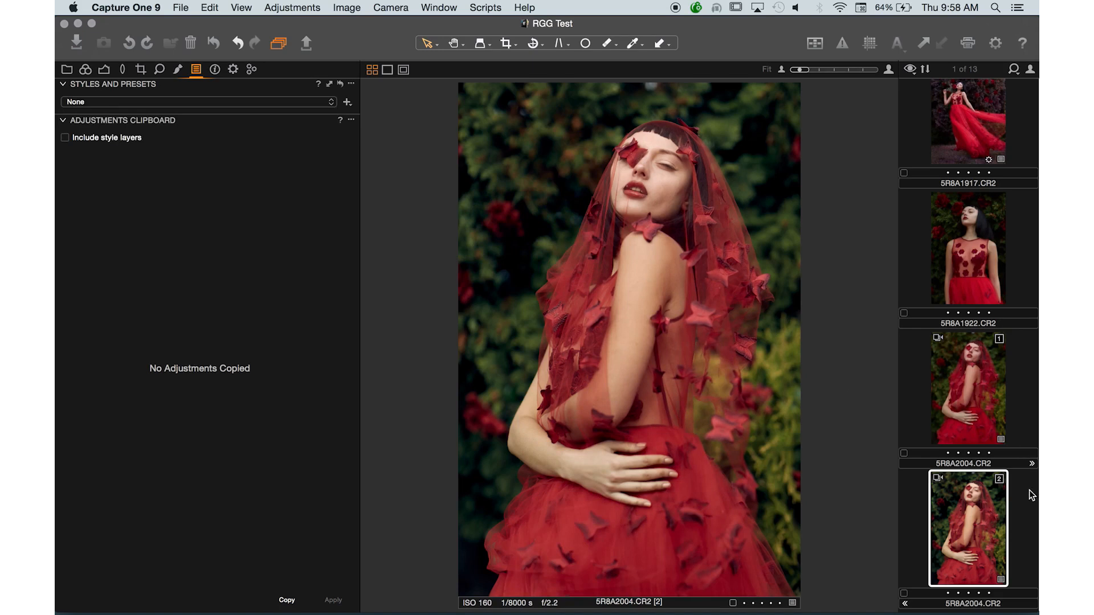
# Apply the user style "RGG Test Style" to the photo 5R8A1590.CR2.
pyautogui.scroll(5, 993, 242)
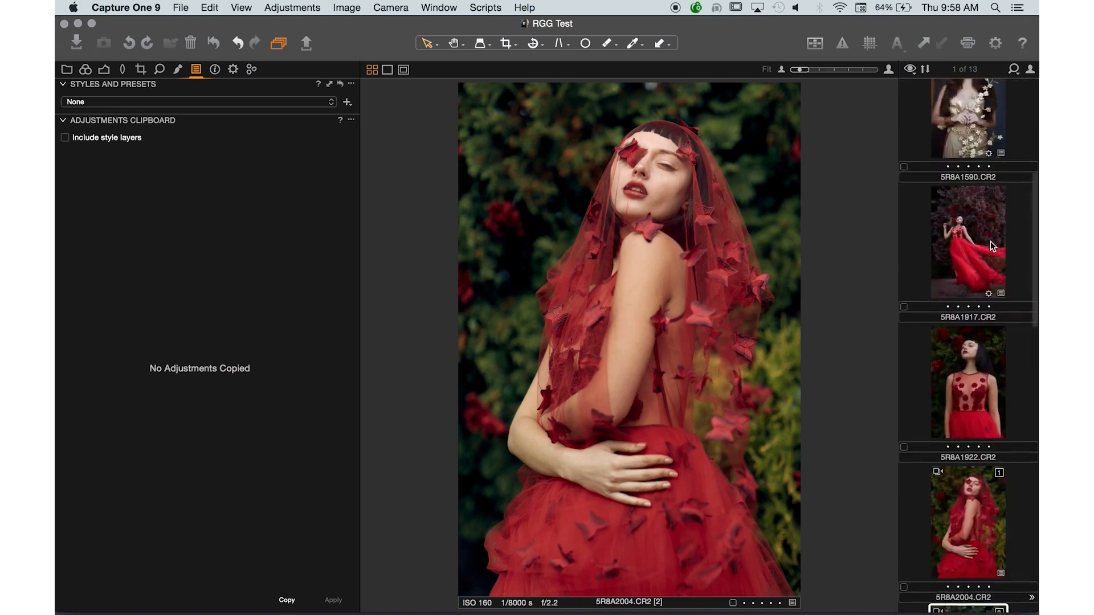
pyautogui.click(991, 241)
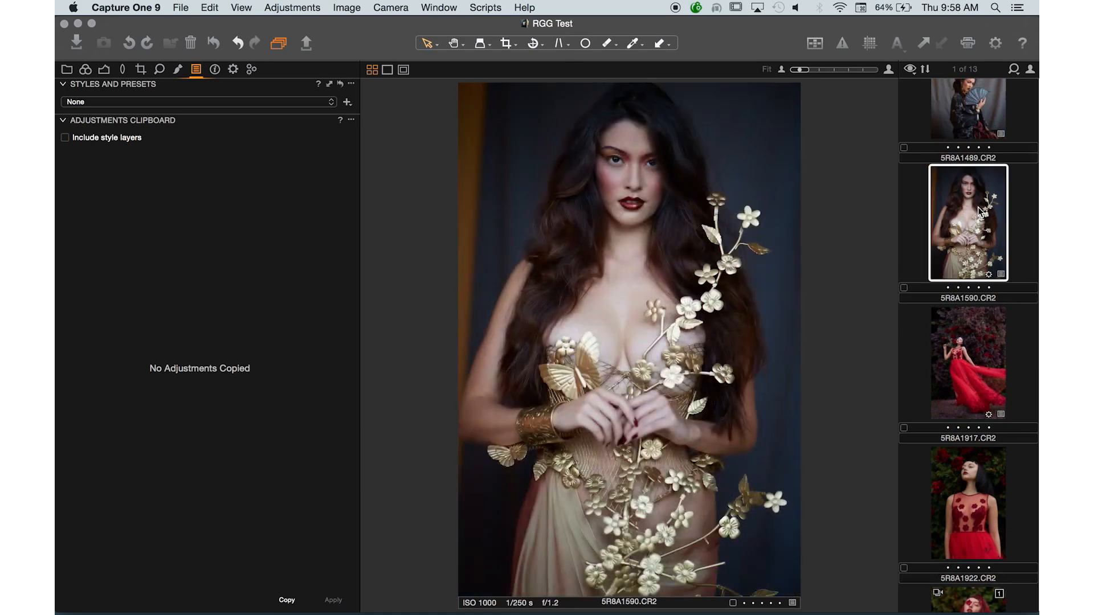
pyautogui.click(94, 106)
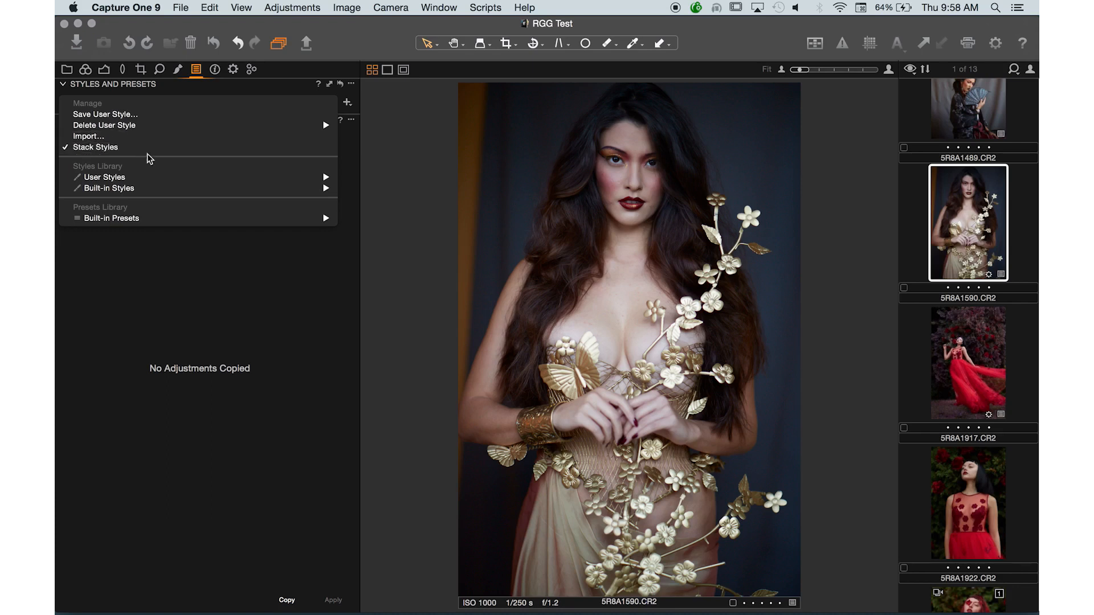
pyautogui.moveTo(116, 176)
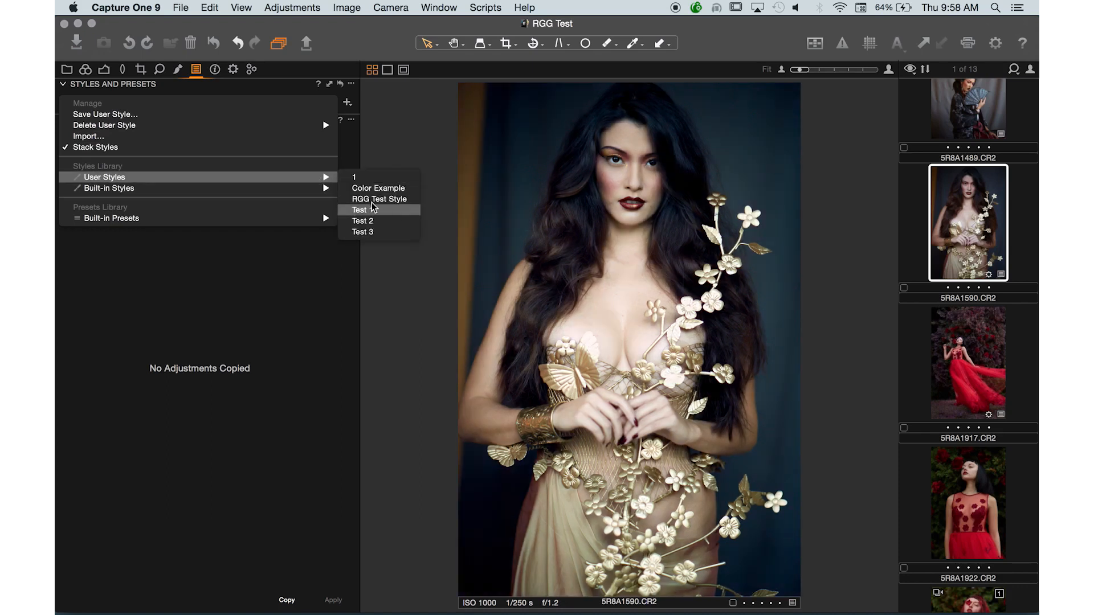
pyautogui.moveTo(374, 206)
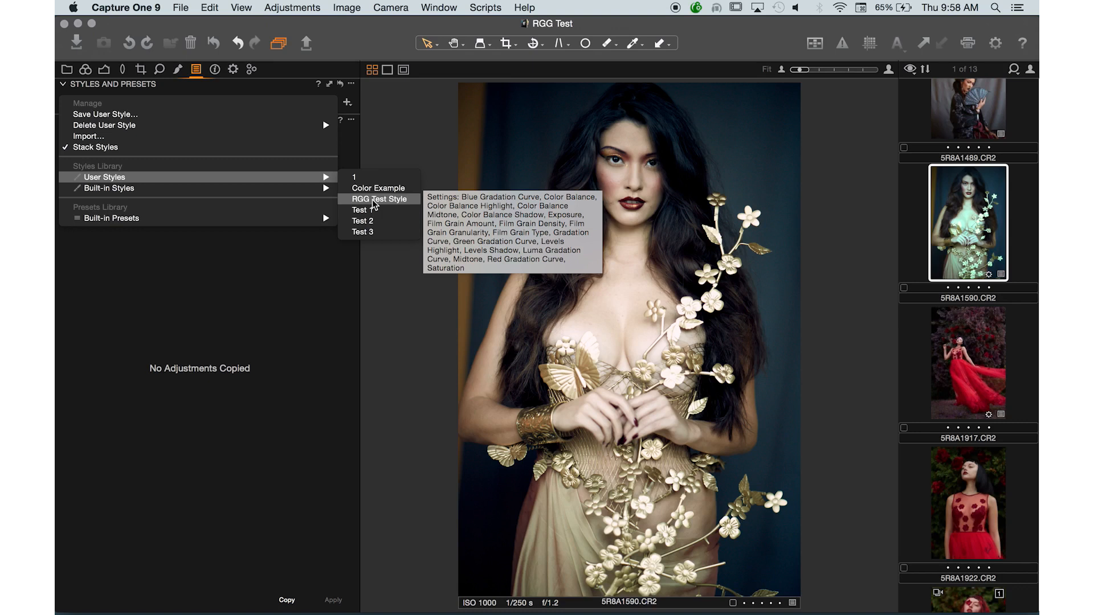
pyautogui.click(374, 201)
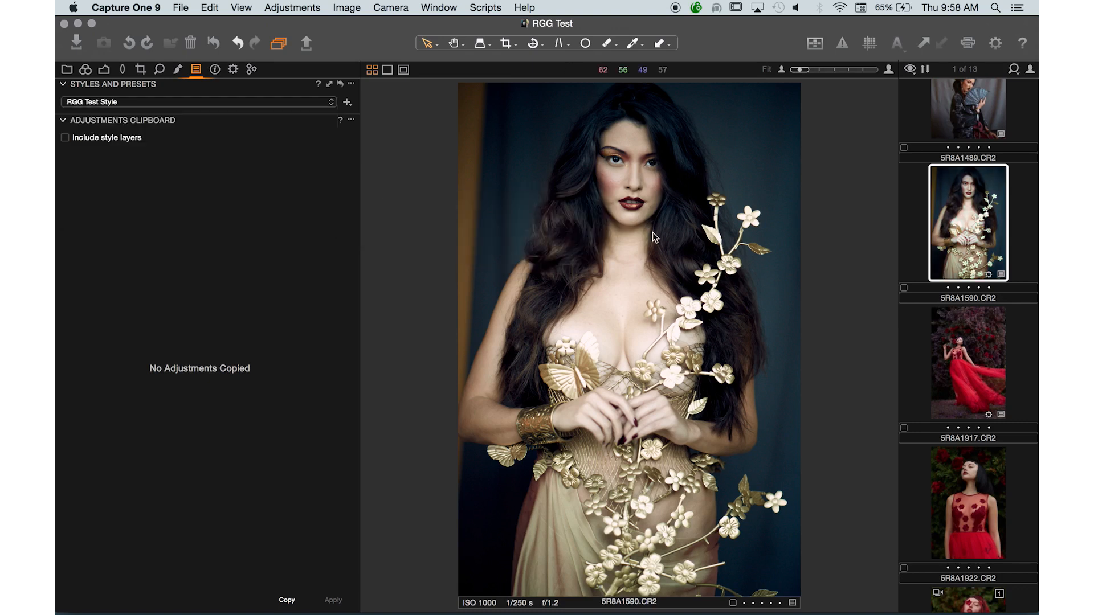
# Reset the photo's Levels adjustment on its own, then undo that reset.
pyautogui.click(103, 72)
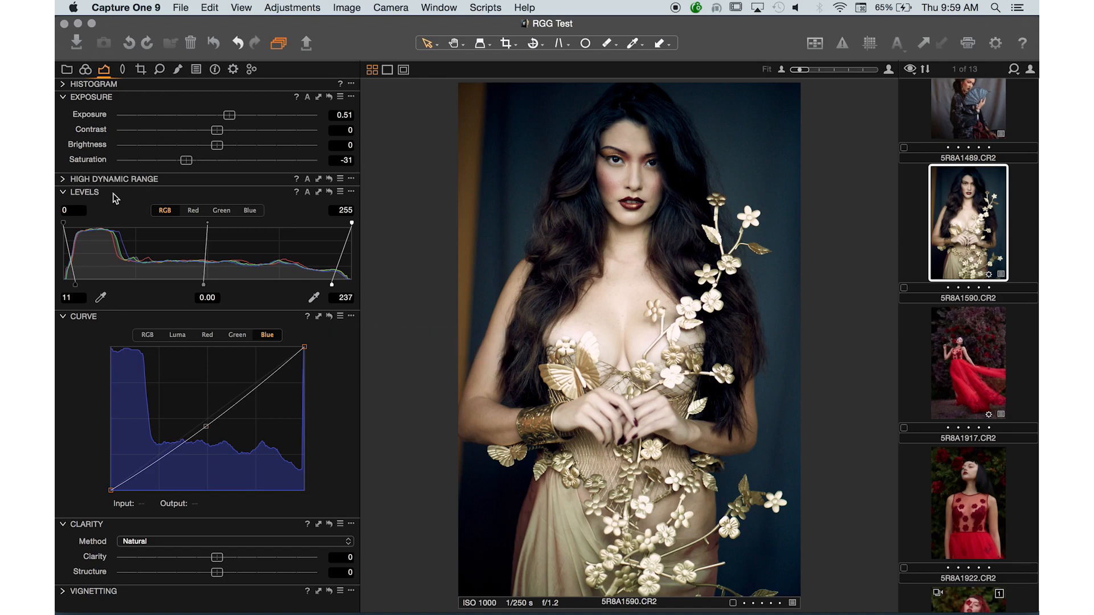
pyautogui.click(331, 192)
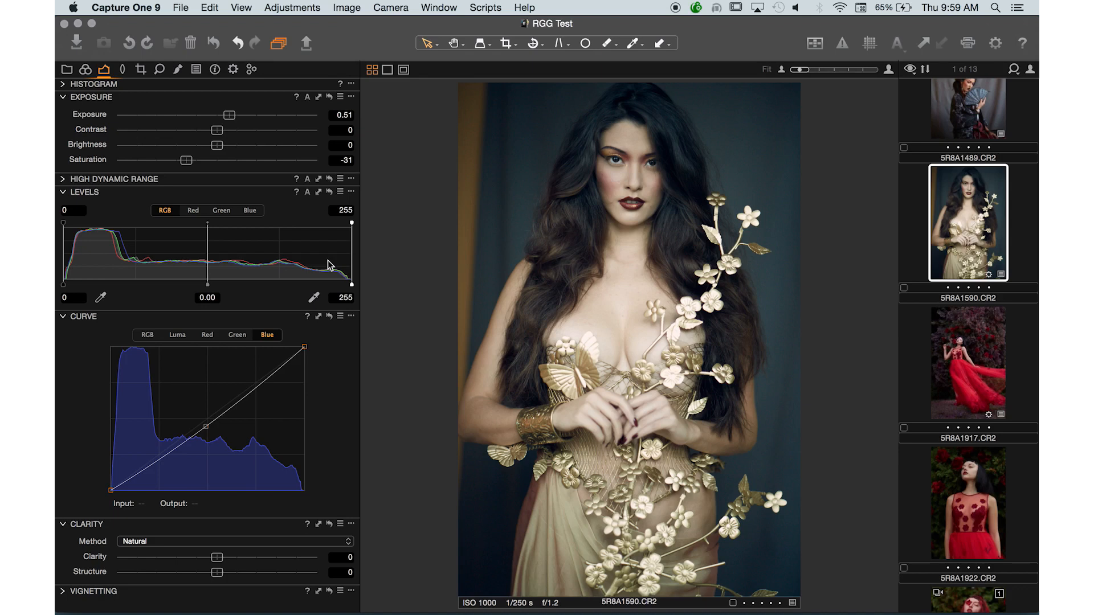
pyautogui.press('super+z')
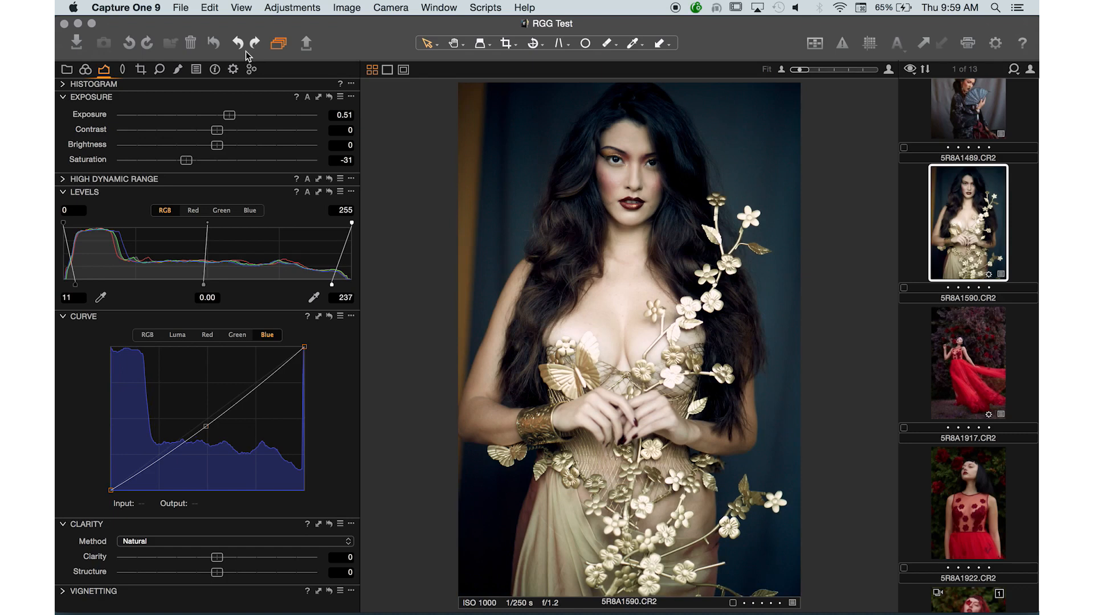
# Examine the categories of built-in styles available for the photo.
pyautogui.click(196, 70)
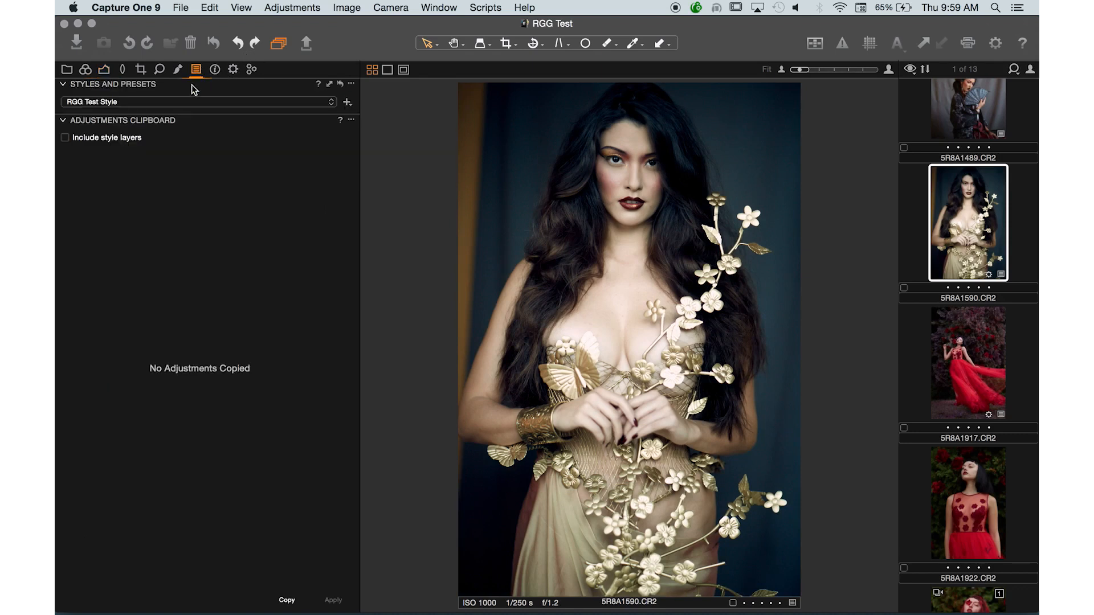
pyautogui.click(184, 103)
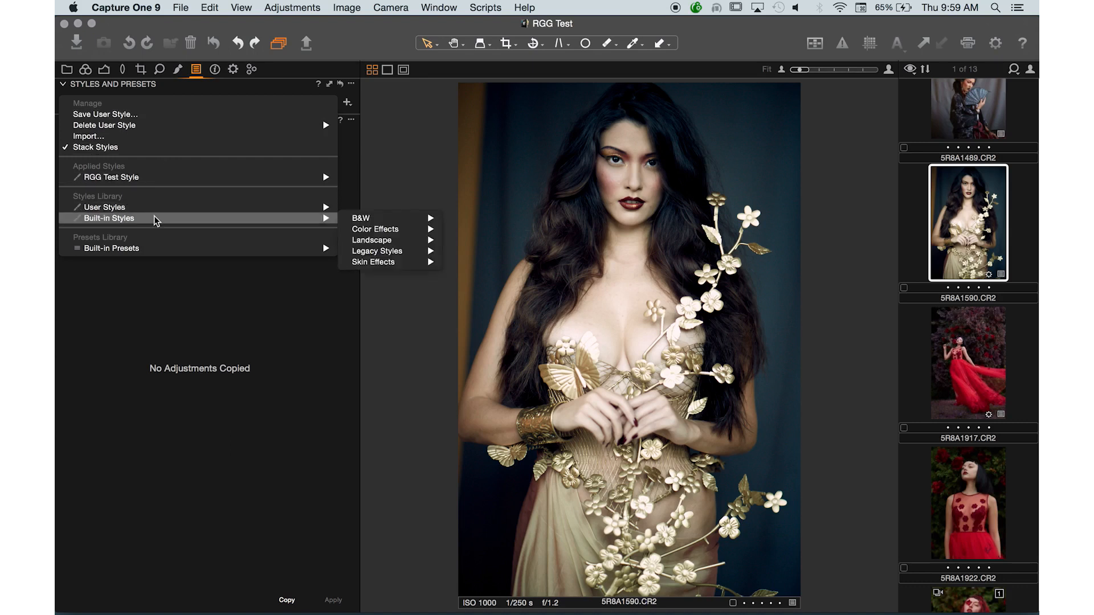
pyautogui.moveTo(302, 218)
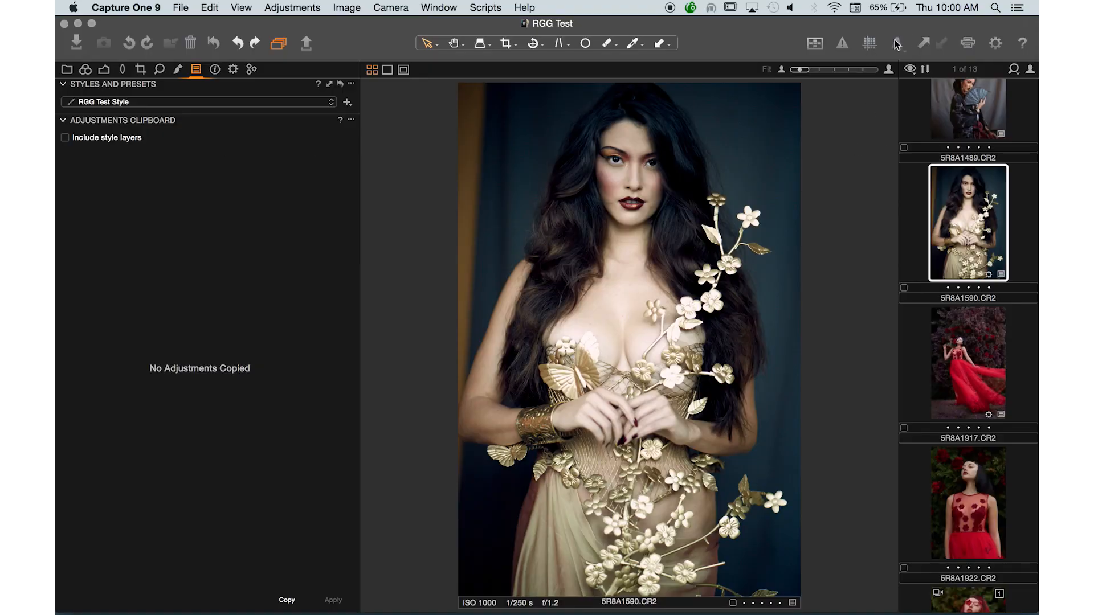
# Reset all adjustments on 5R8A1590.CR2 and raise its exposure to 1.03.
pyautogui.click(215, 44)
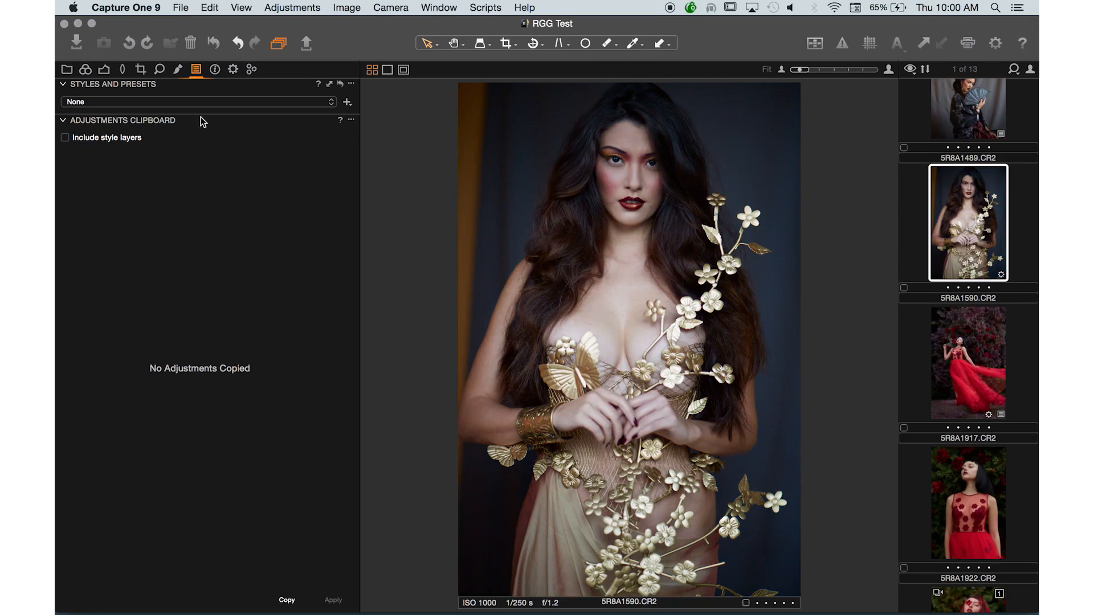
pyautogui.click(86, 70)
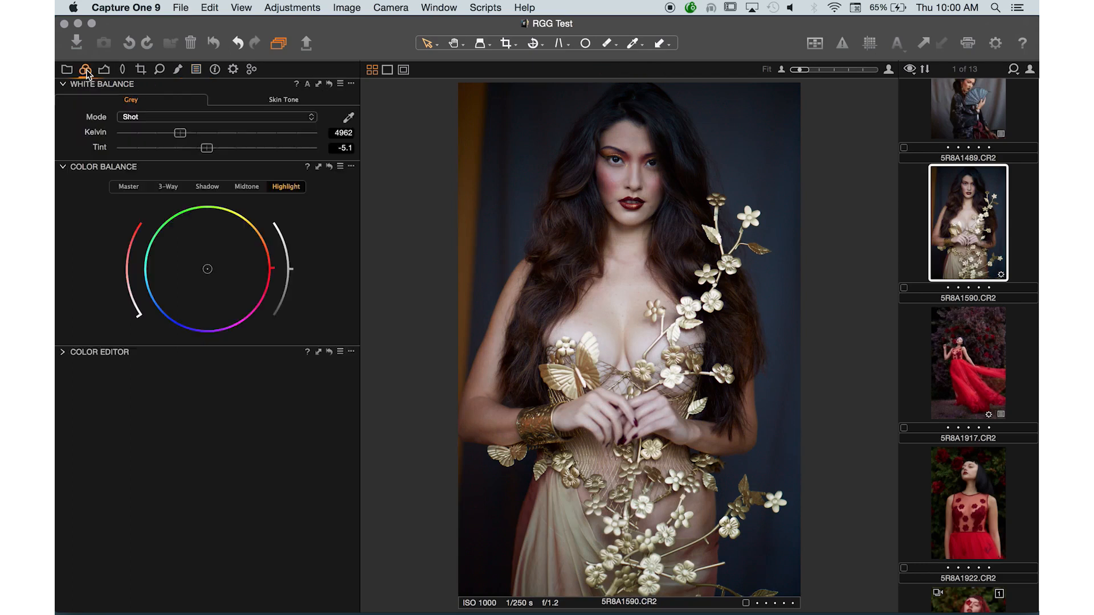
pyautogui.click(104, 71)
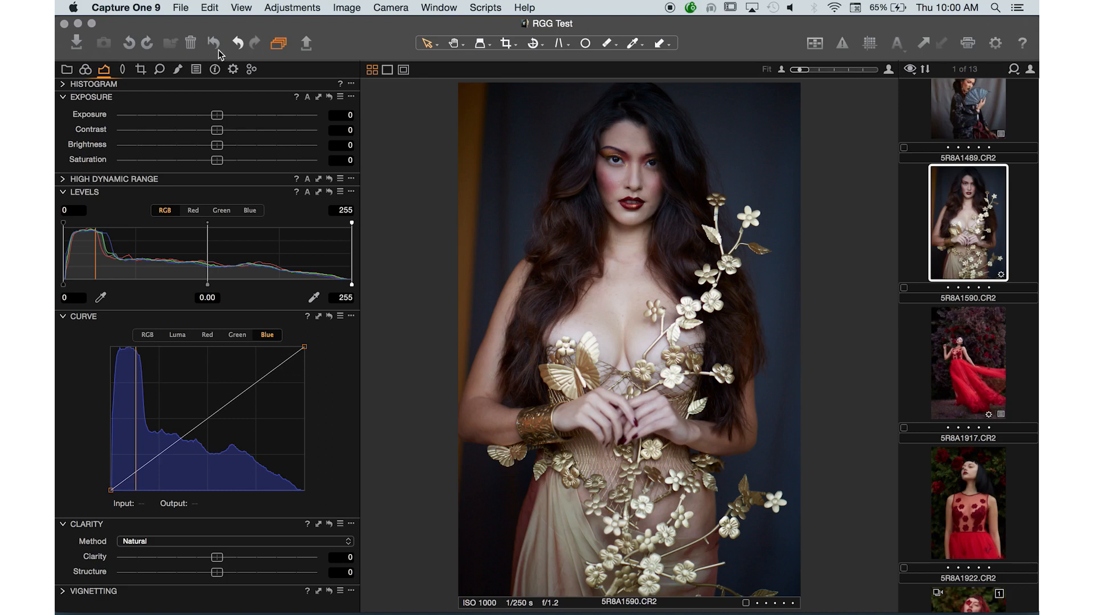
pyautogui.moveTo(250, 114); pyautogui.dragTo(242, 116)
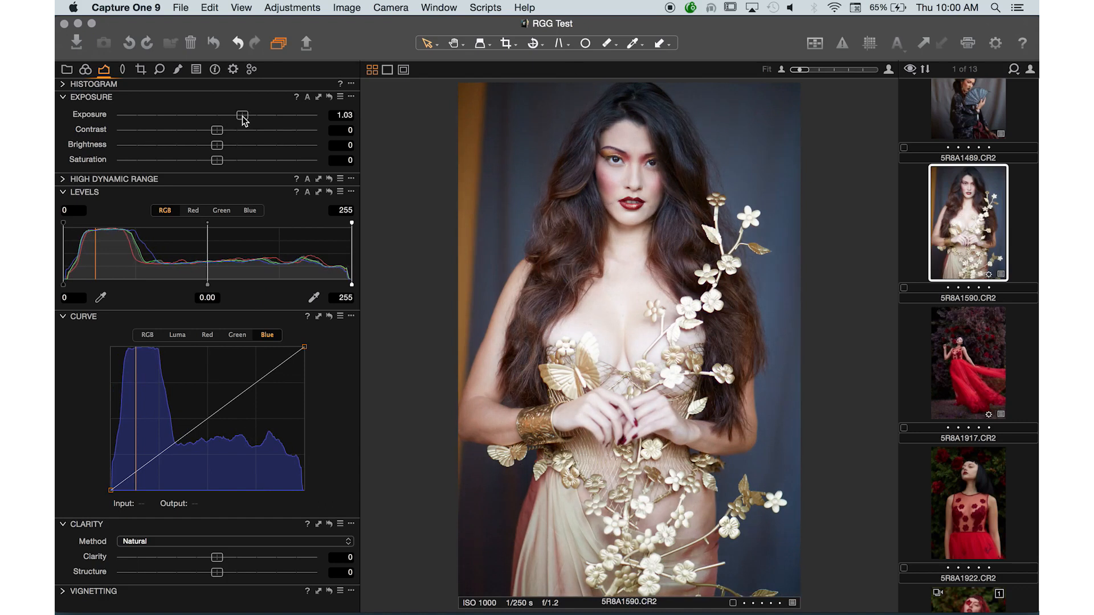
# Save the photo's exposure adjustment alone as a user style named "Exposure" in the Styles folder.
pyautogui.click(233, 69)
pyautogui.click(196, 69)
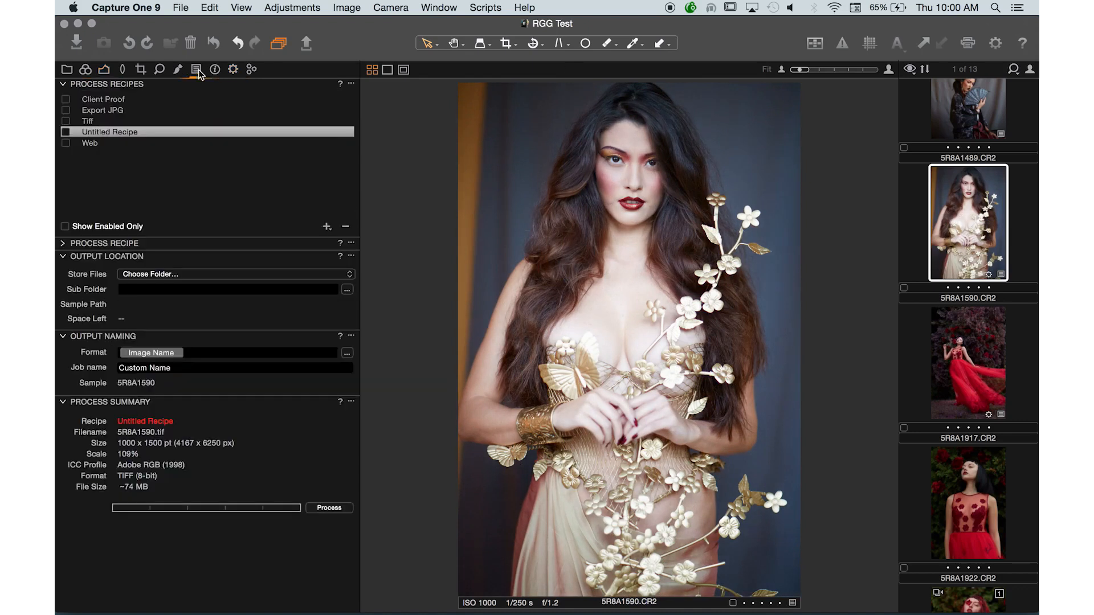
pyautogui.click(178, 101)
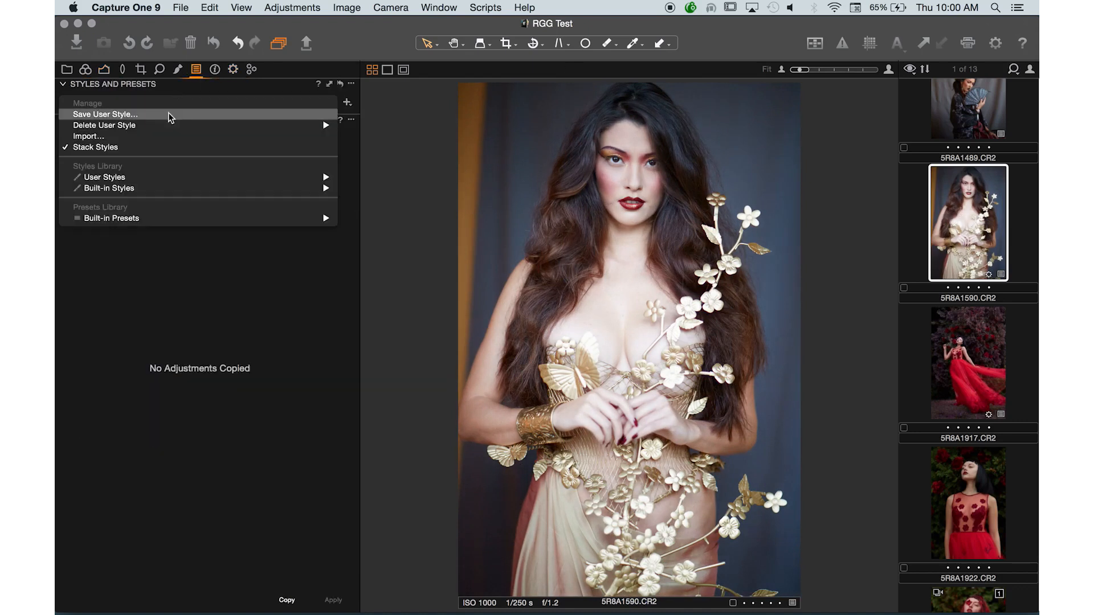
pyautogui.click(169, 115)
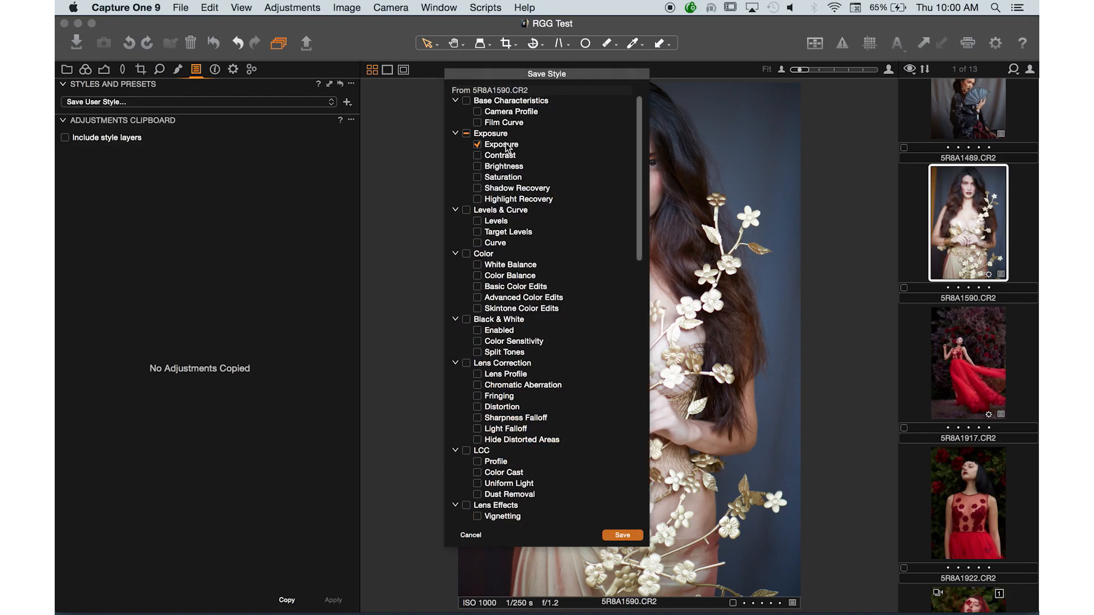
pyautogui.click(605, 537)
pyautogui.write('Exposure .costyle')
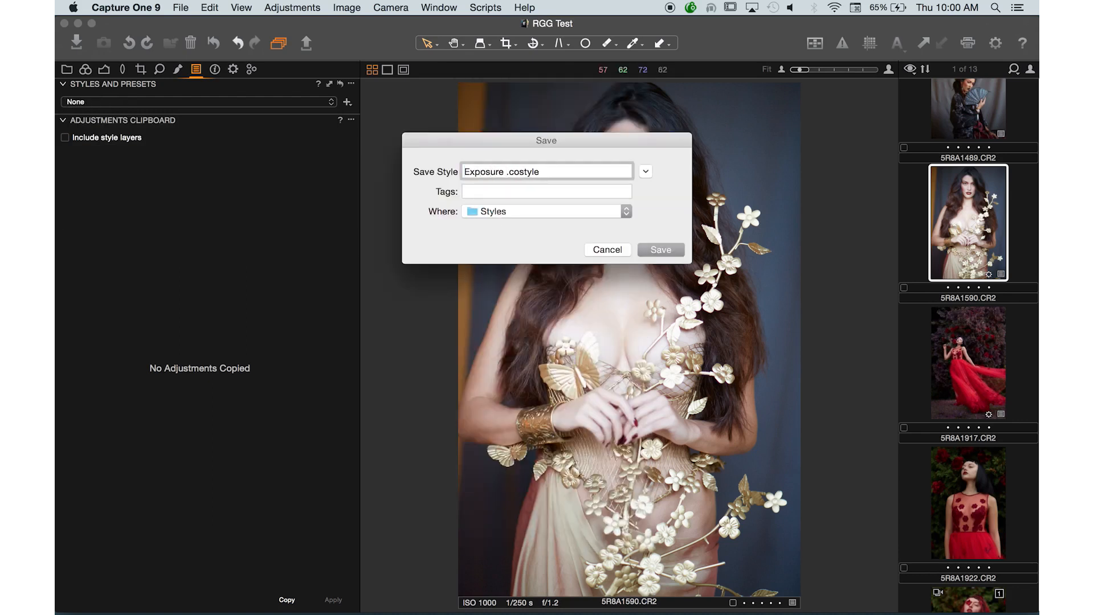
pyautogui.press('BackSpace')
pyautogui.click(665, 245)
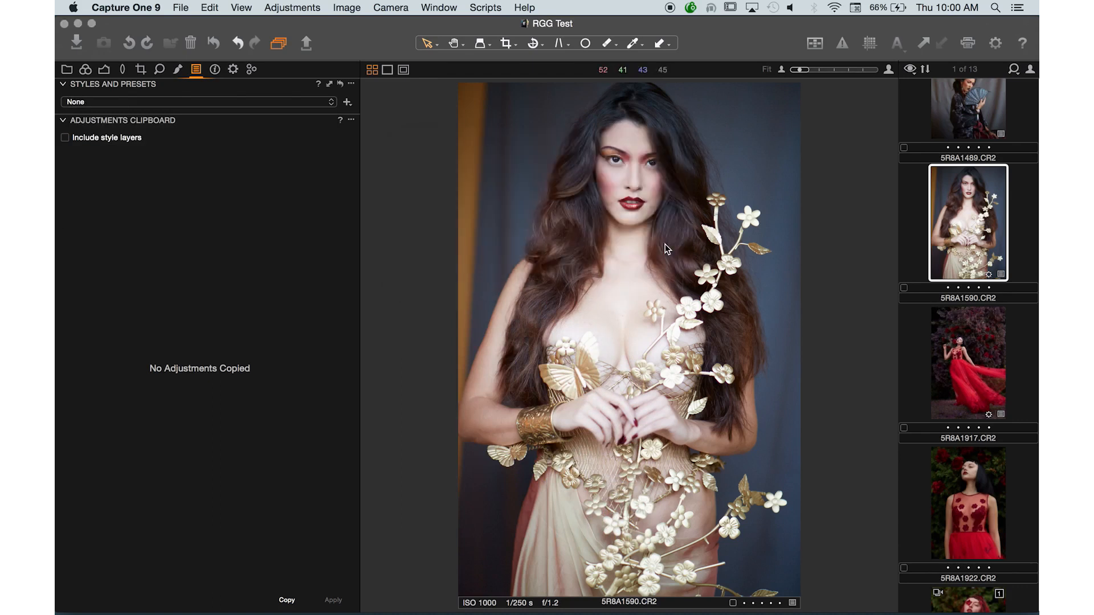
# Reset all of the photo's adjustments and raise its saturation to 55.
pyautogui.click(215, 44)
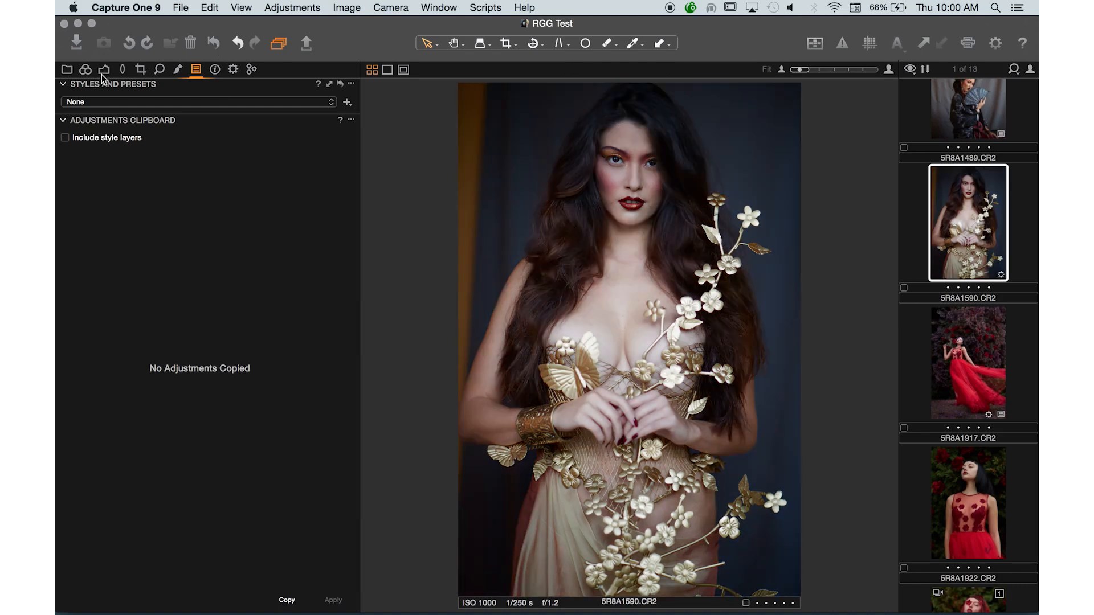
pyautogui.click(103, 71)
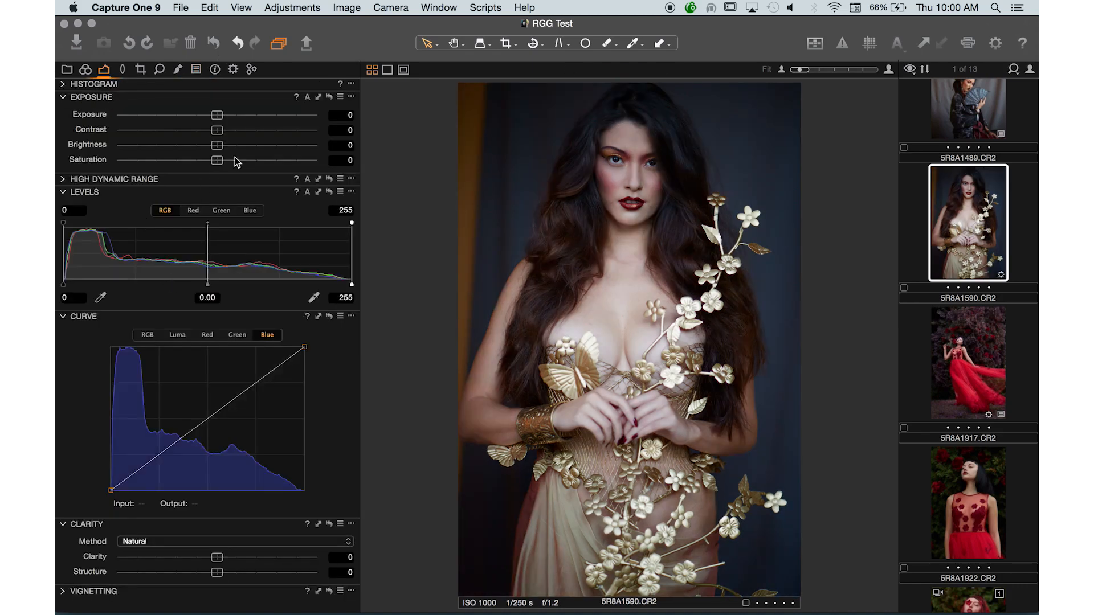
pyautogui.moveTo(257, 160)
pyautogui.mouseDown()
pyautogui.moveTo(294, 162)
pyautogui.moveTo(273, 164)
pyautogui.mouseUp()
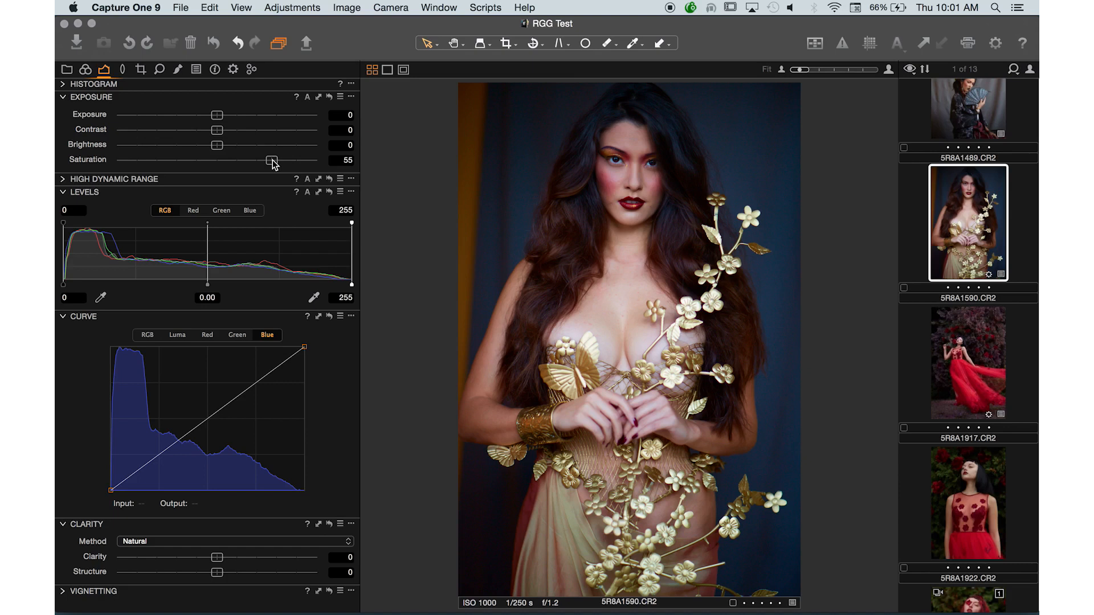
# Save the saturation adjustment alone as a user style named "Saturation" in the Styles folder.
pyautogui.click(196, 69)
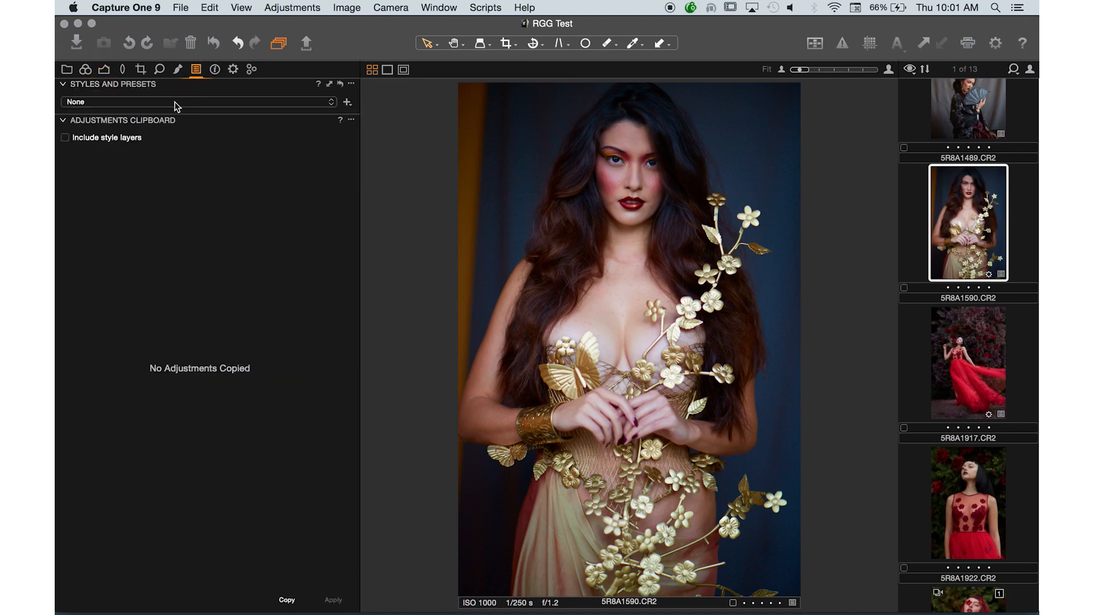
pyautogui.click(169, 104)
pyautogui.click(165, 112)
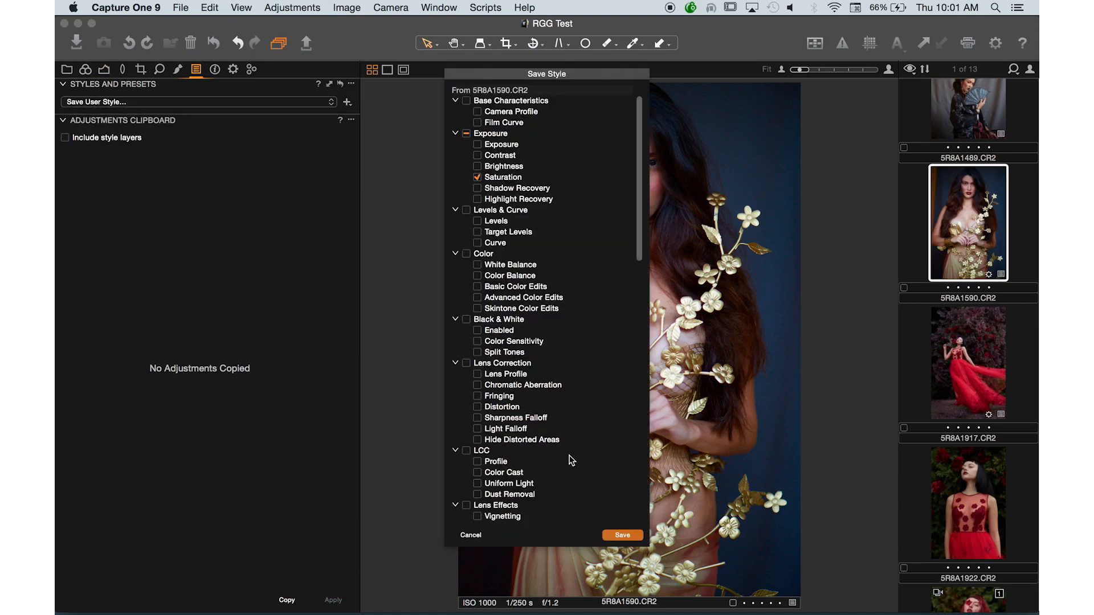
pyautogui.click(621, 535)
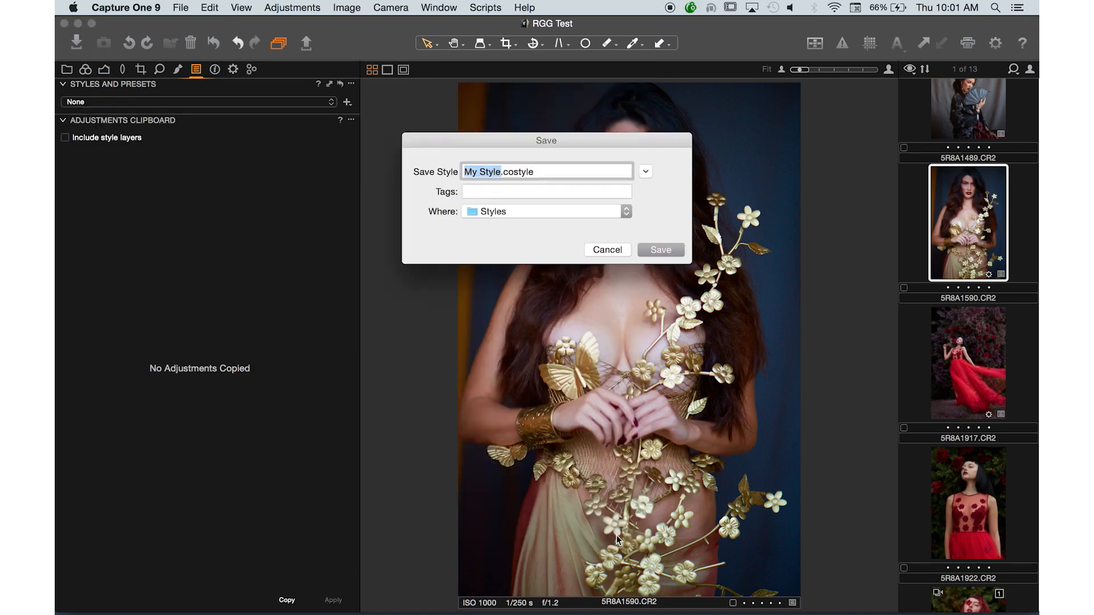
pyautogui.write('Saturation')
pyautogui.press('Return')
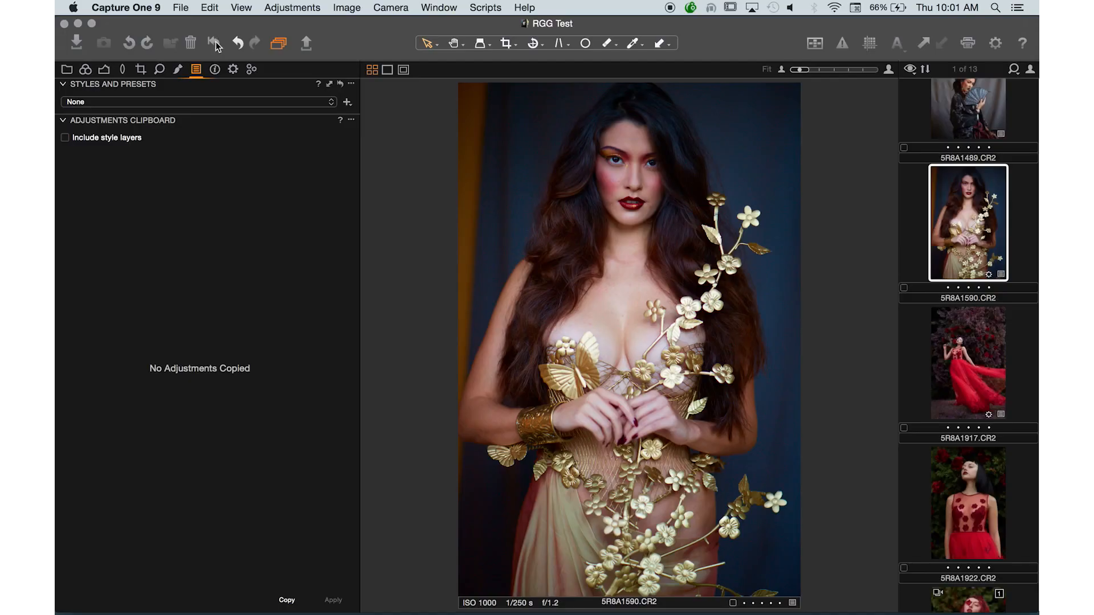
# Apply the Saturation user style to 5R8A1590.CR2 and stack the Exposure user style on top of it.
pyautogui.click(222, 104)
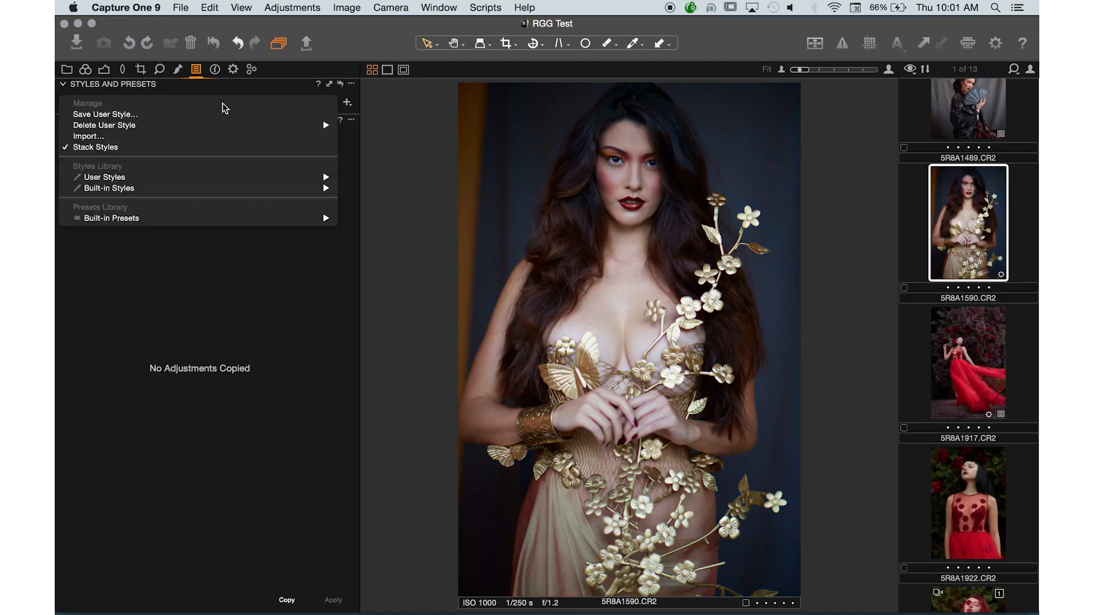
pyautogui.moveTo(185, 180)
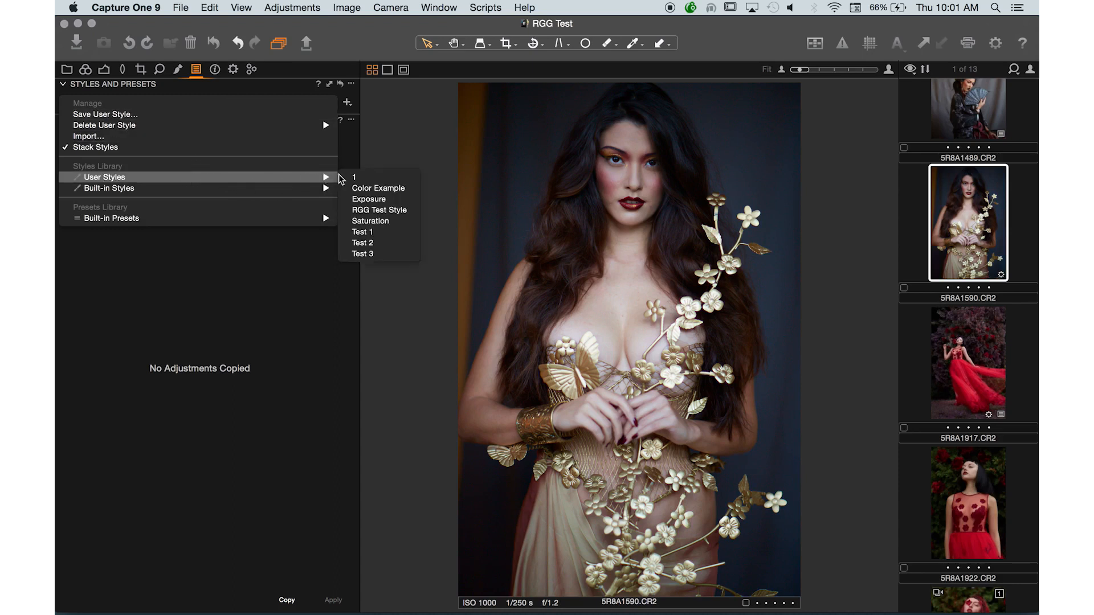
pyautogui.click(361, 222)
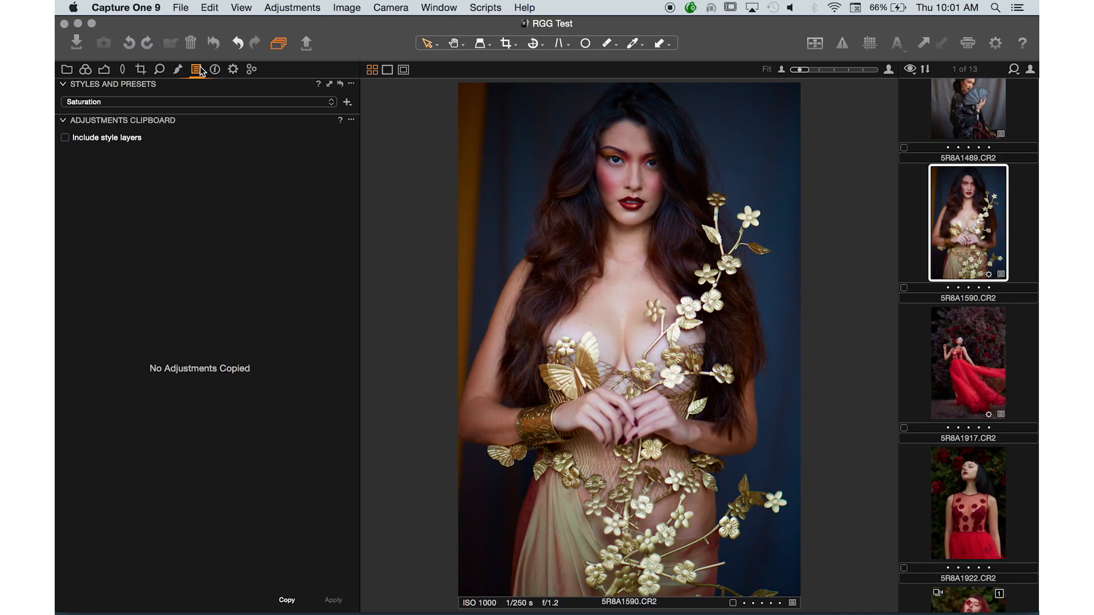
pyautogui.click(177, 105)
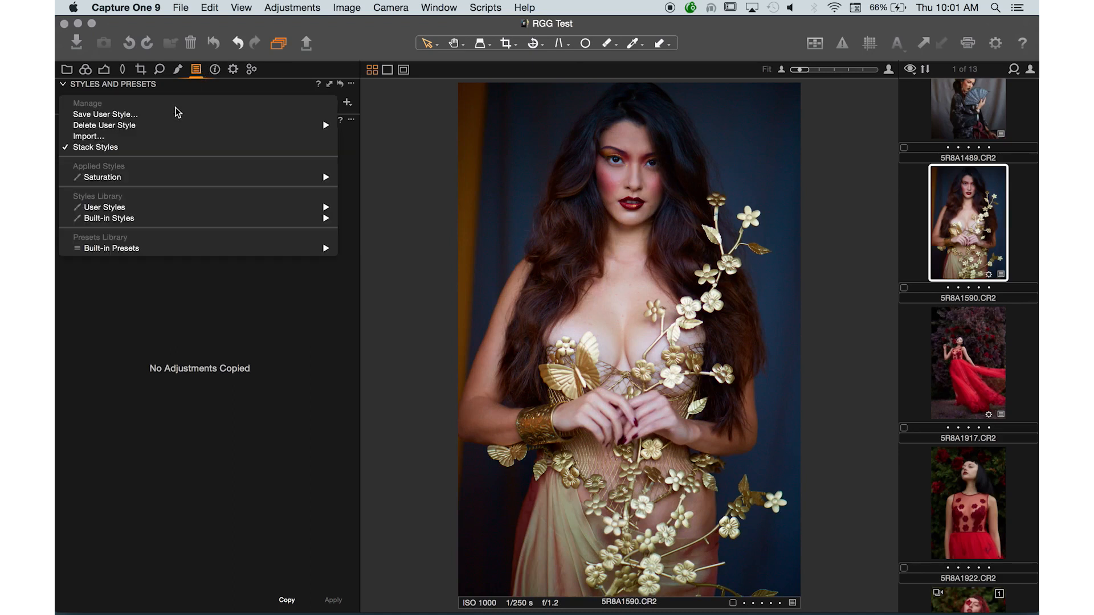
pyautogui.moveTo(277, 208)
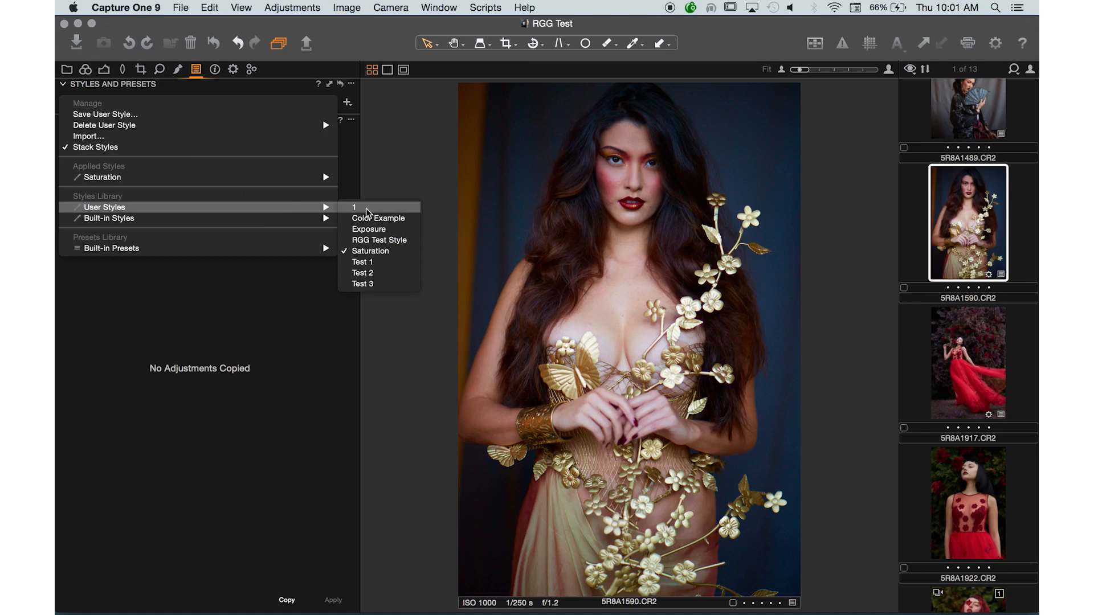
pyautogui.click(374, 231)
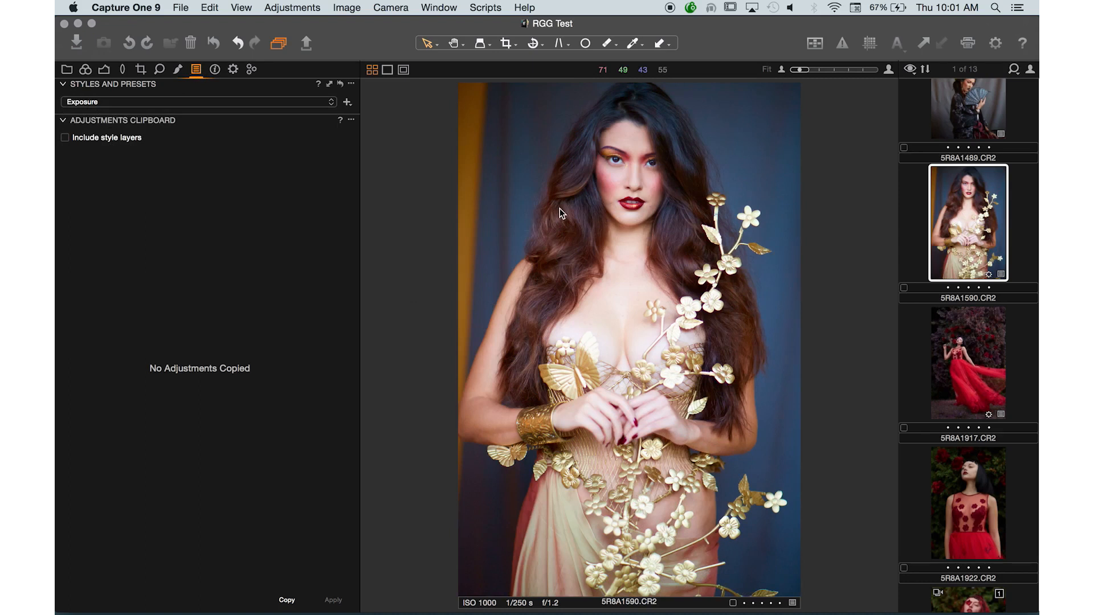
# Turn off style stacking and reset all adjustments on 5R8A1590.CR2.
pyautogui.click(131, 104)
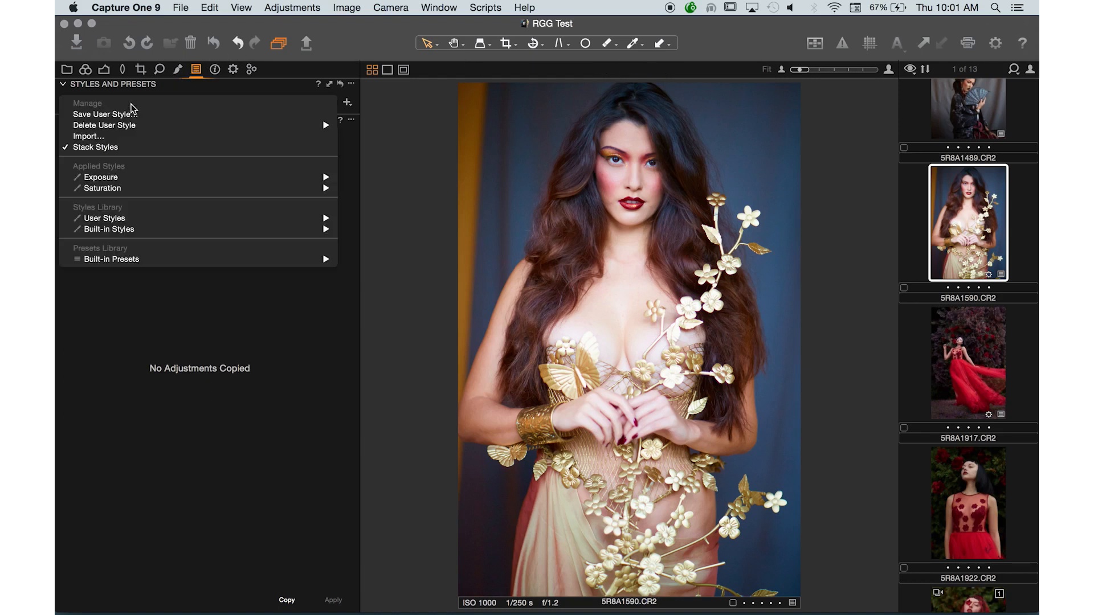
pyautogui.moveTo(104, 181)
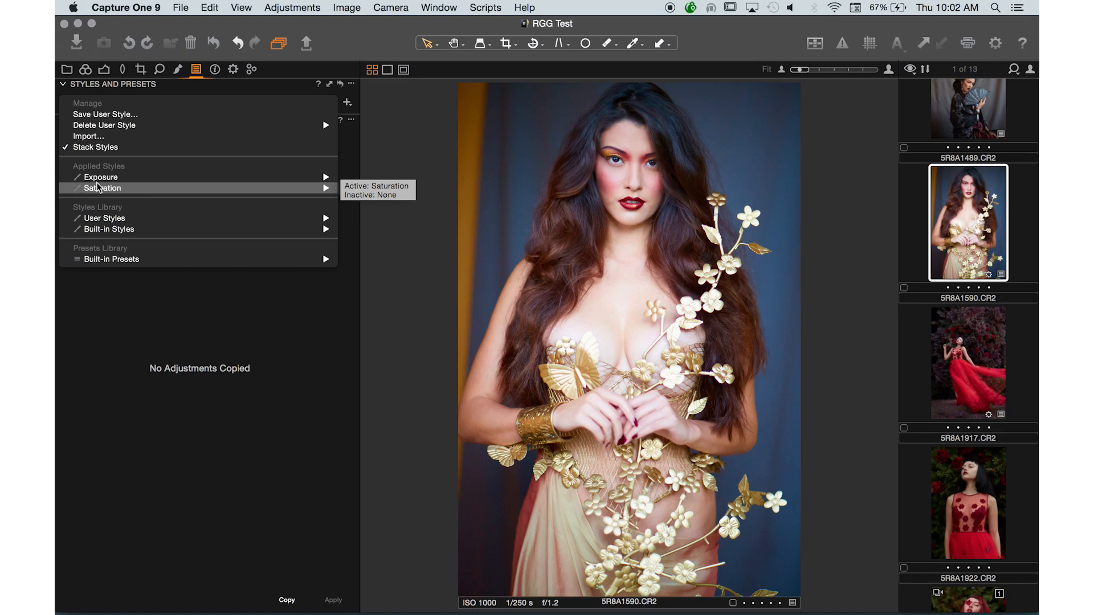
pyautogui.click(96, 148)
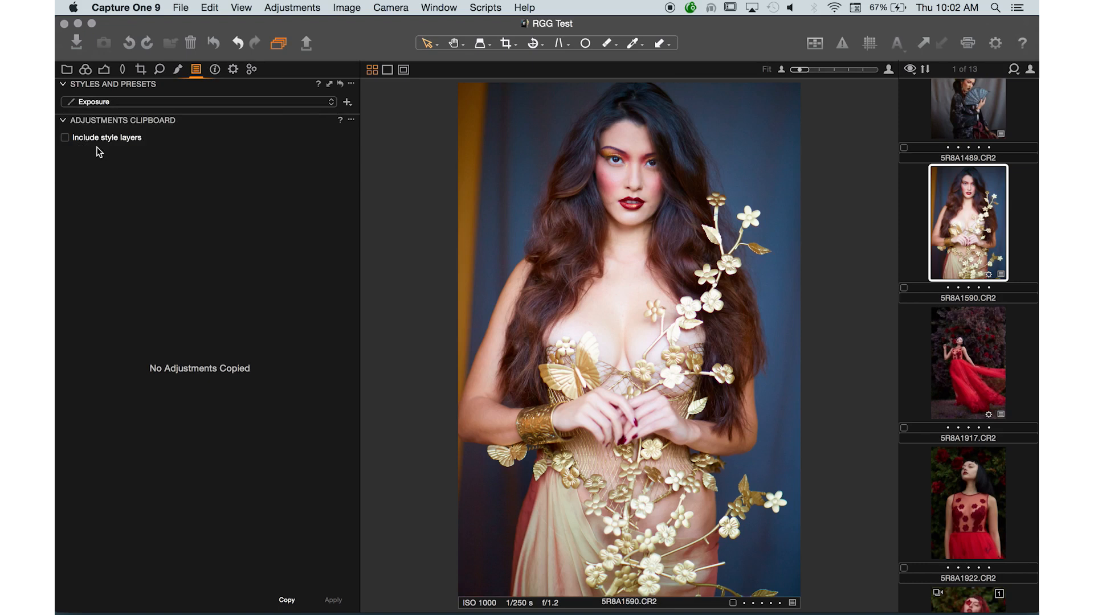
pyautogui.click(193, 102)
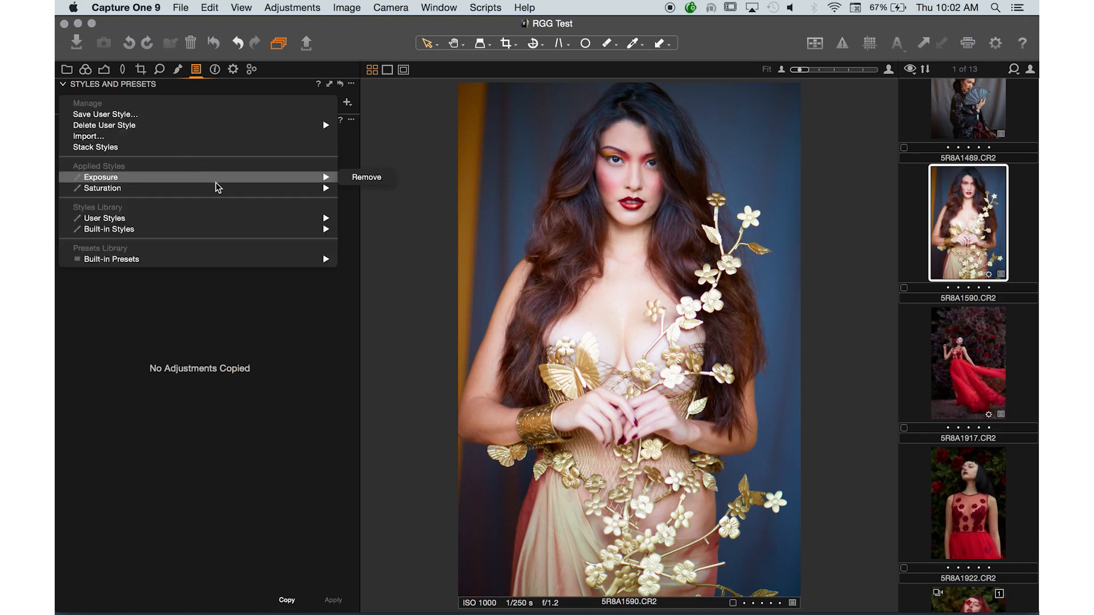
pyautogui.click(214, 43)
pyautogui.click(214, 44)
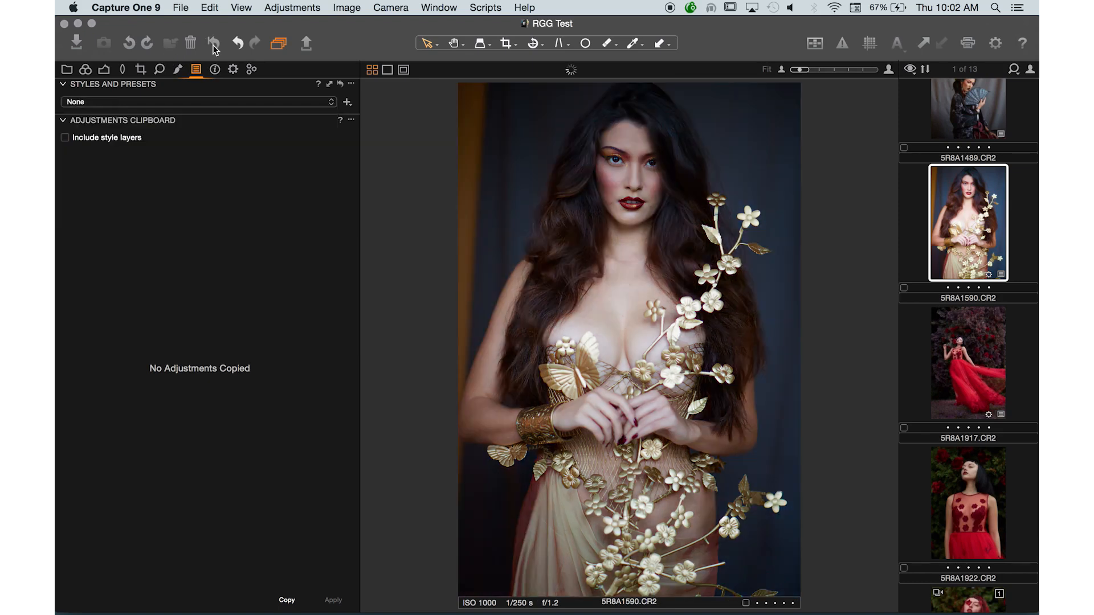
# Apply the Exposure user style to the photo without stacking, and replace it with the Saturation user style.
pyautogui.click(171, 103)
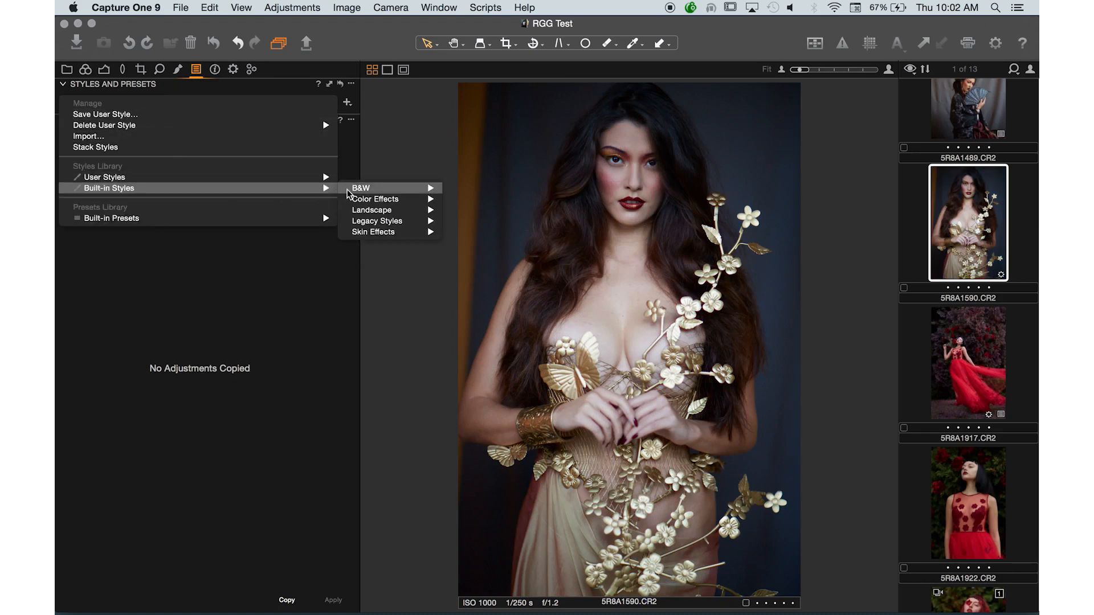
pyautogui.click(368, 200)
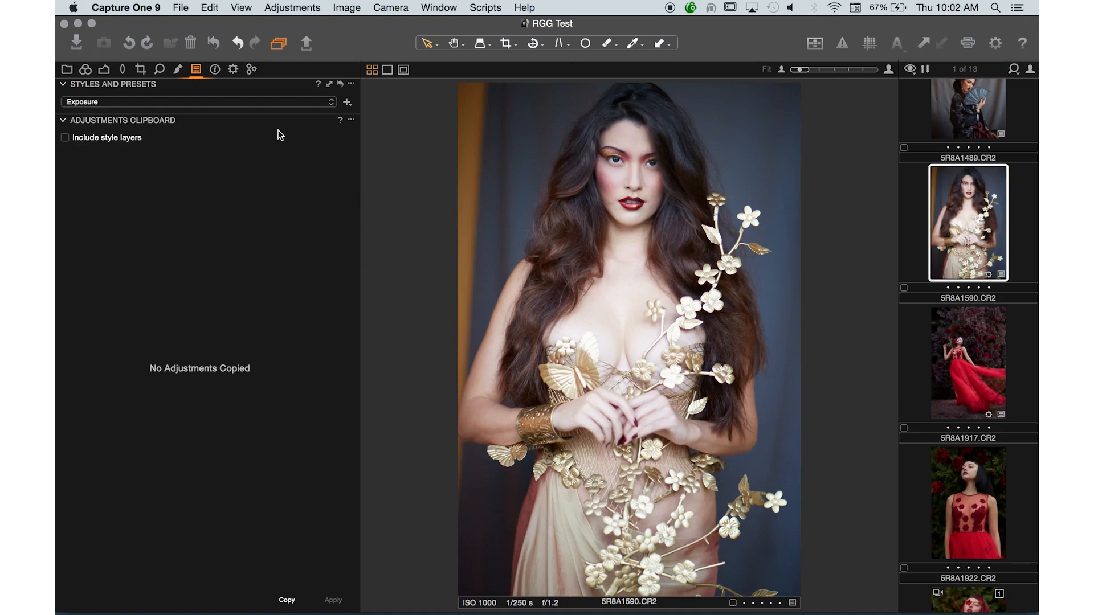
pyautogui.click(240, 103)
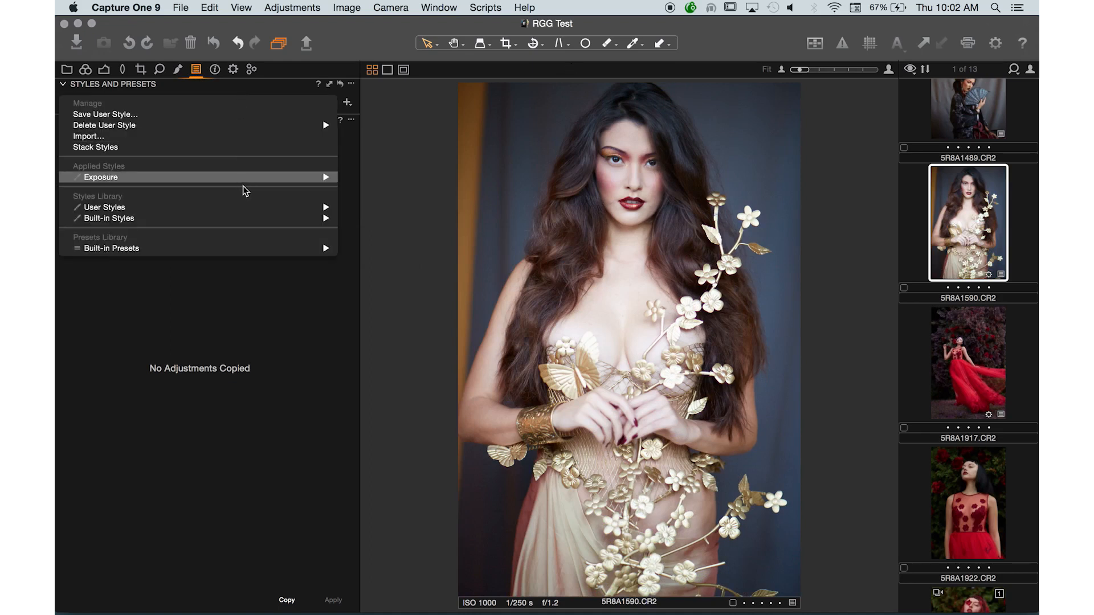
pyautogui.moveTo(297, 210)
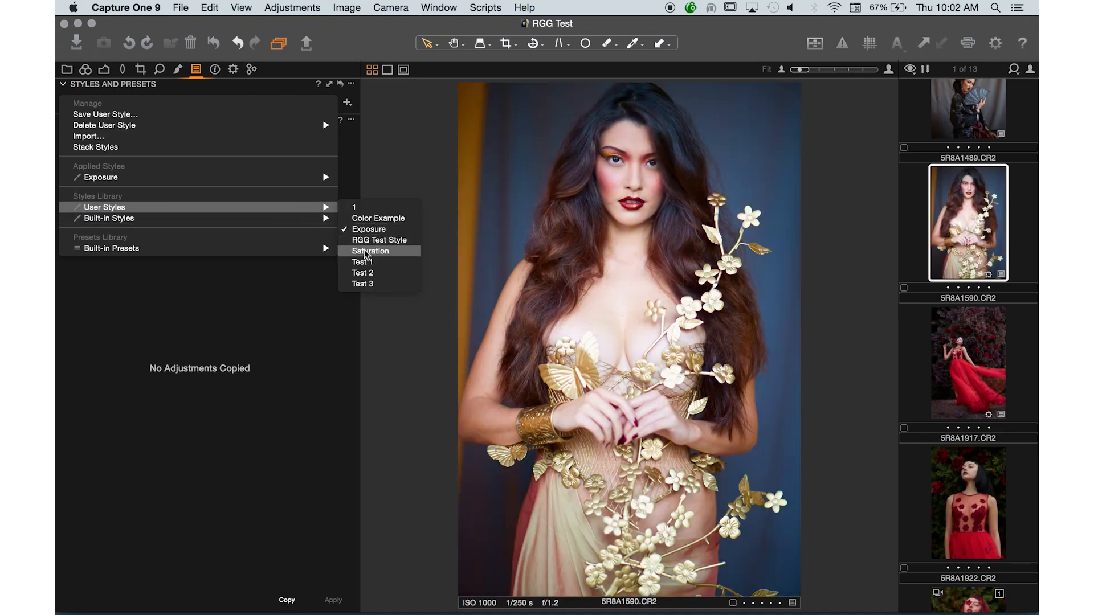
pyautogui.click(367, 252)
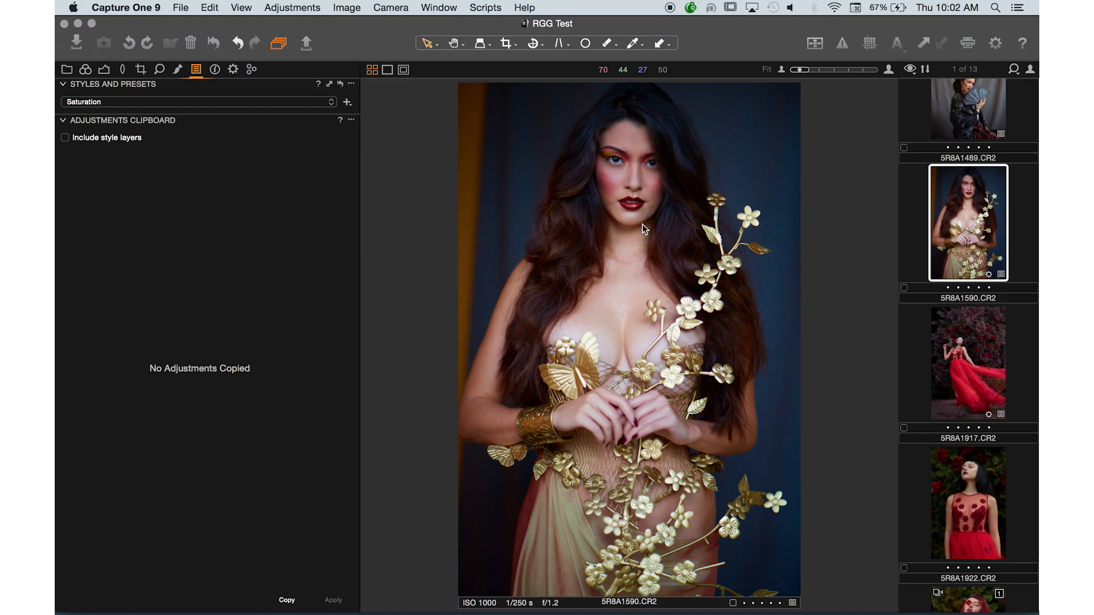
pyautogui.click(178, 69)
pyautogui.click(196, 69)
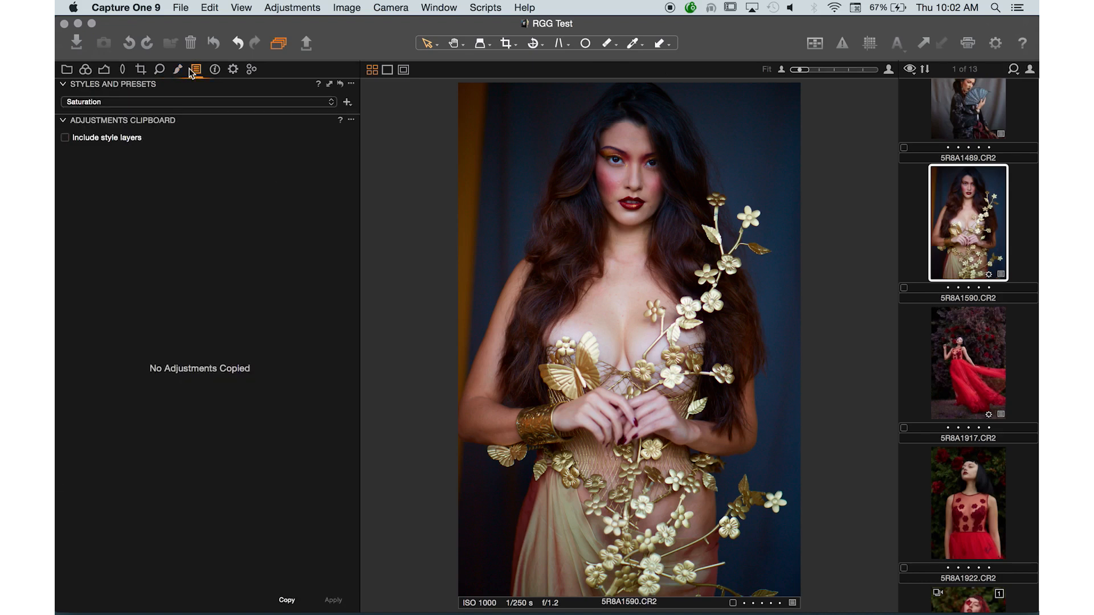
# Permanently delete the user style "Test 1".
pyautogui.click(159, 102)
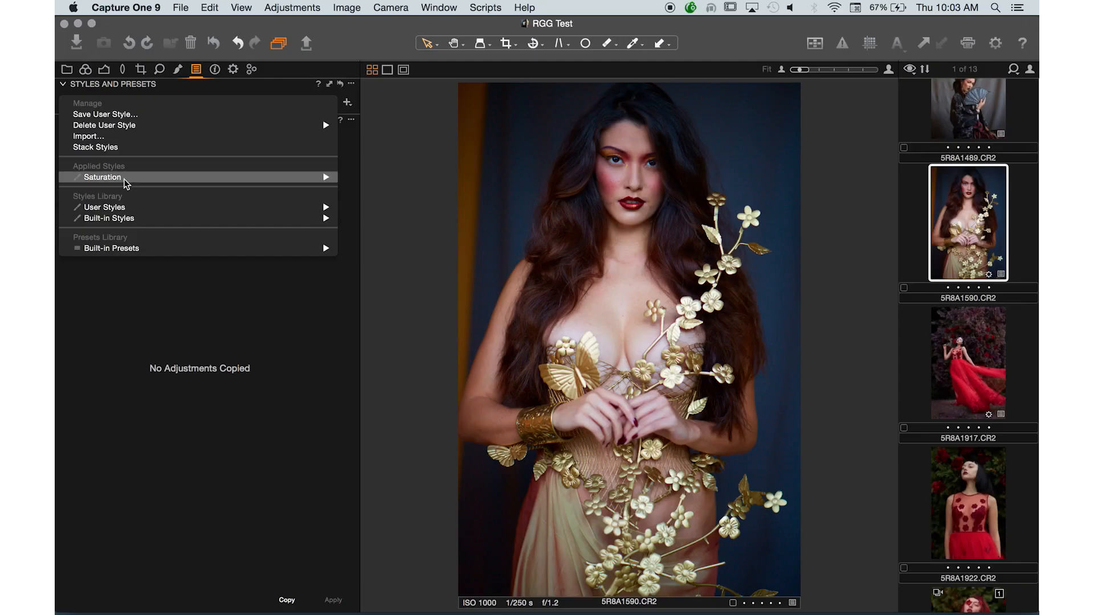
pyautogui.moveTo(125, 181)
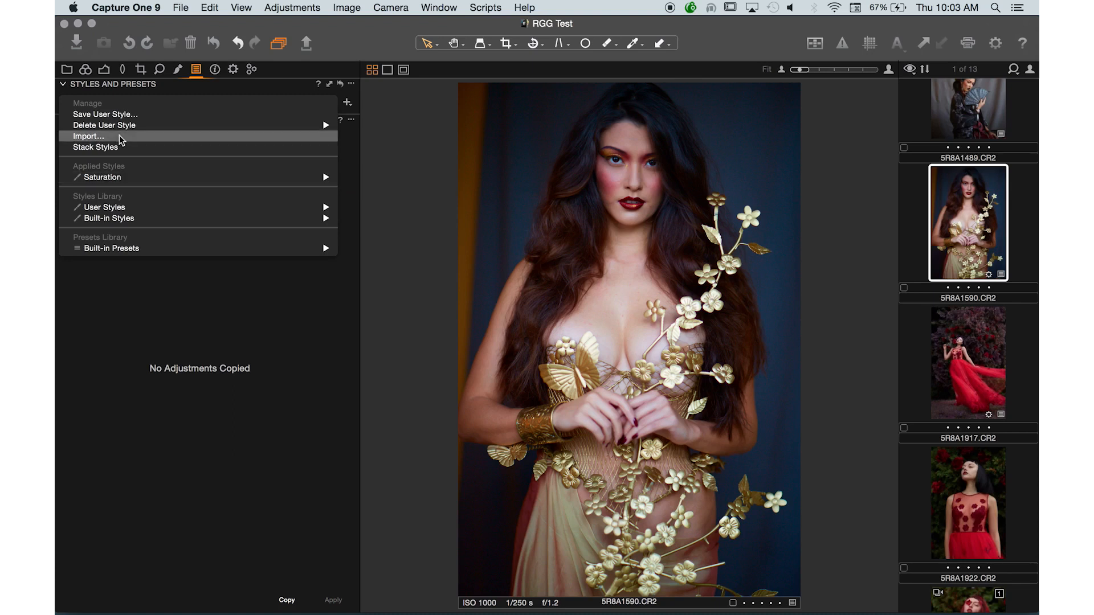
pyautogui.moveTo(126, 132)
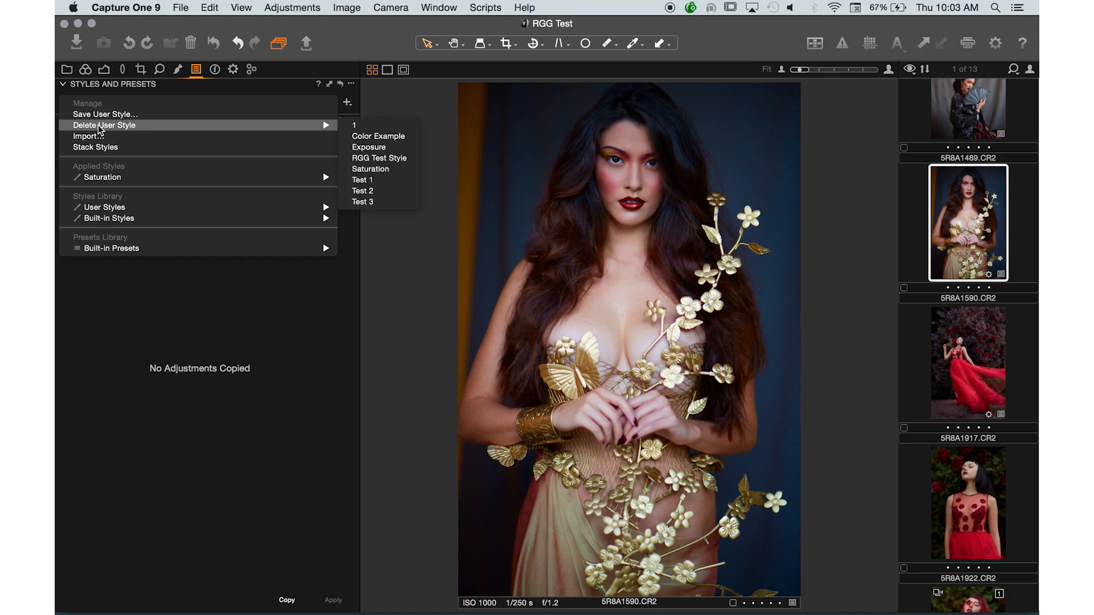
pyautogui.moveTo(302, 126)
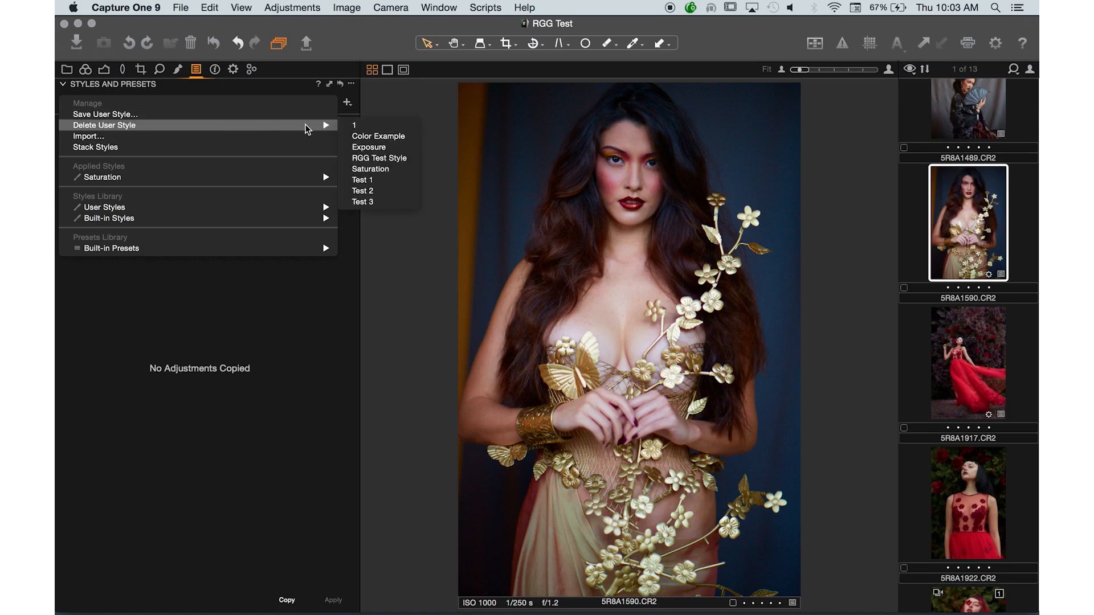
pyautogui.click(378, 183)
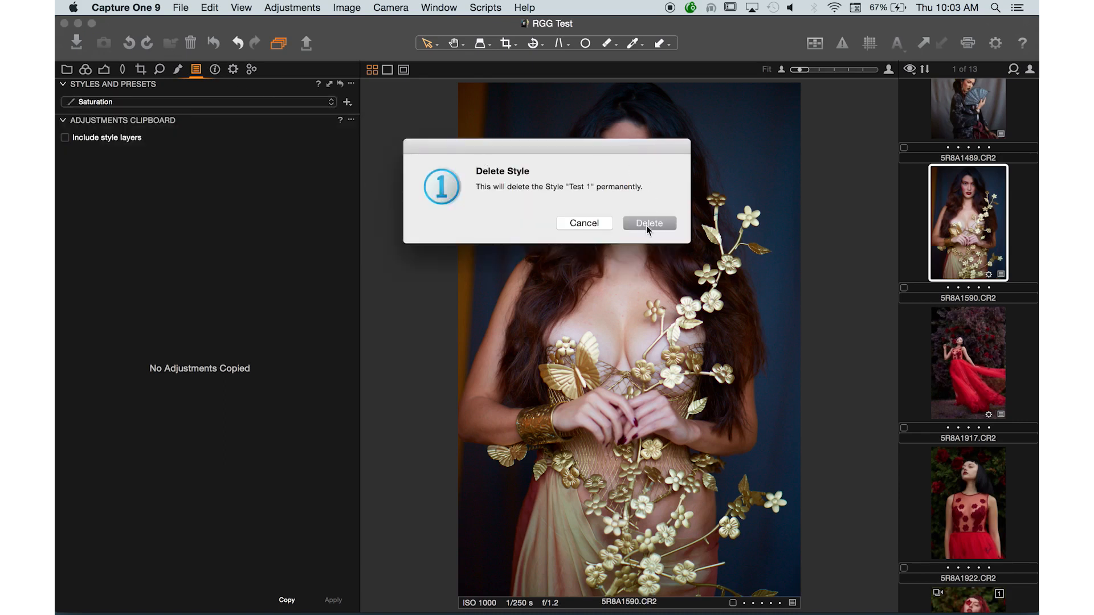
pyautogui.click(646, 224)
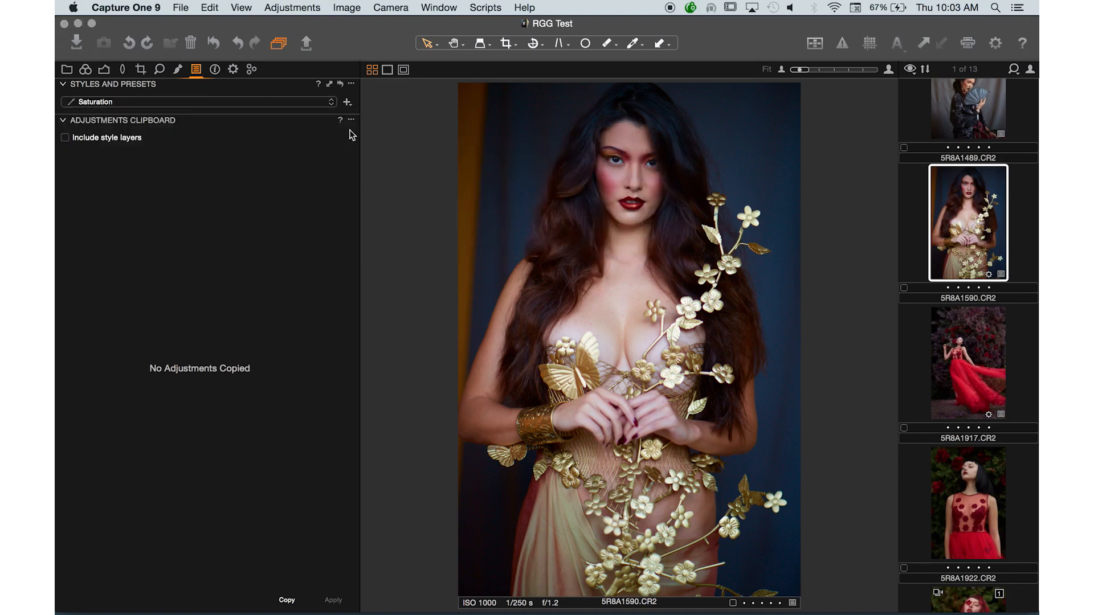
# Preview the built-in B&W styles on 5R8A1590.CR2 without applying any of them.
pyautogui.click(219, 102)
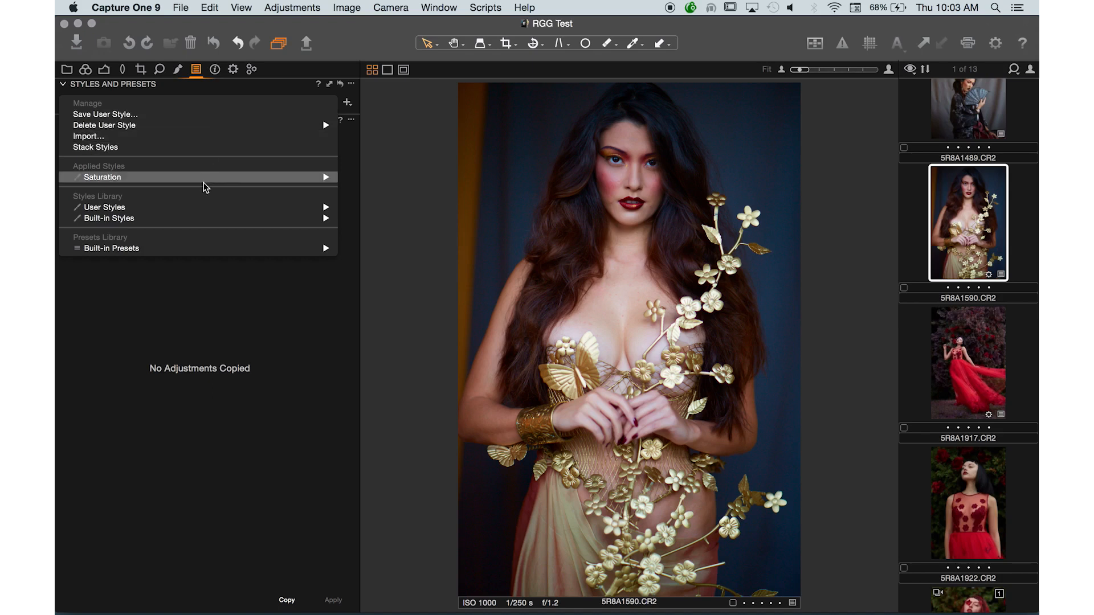
pyautogui.moveTo(192, 207)
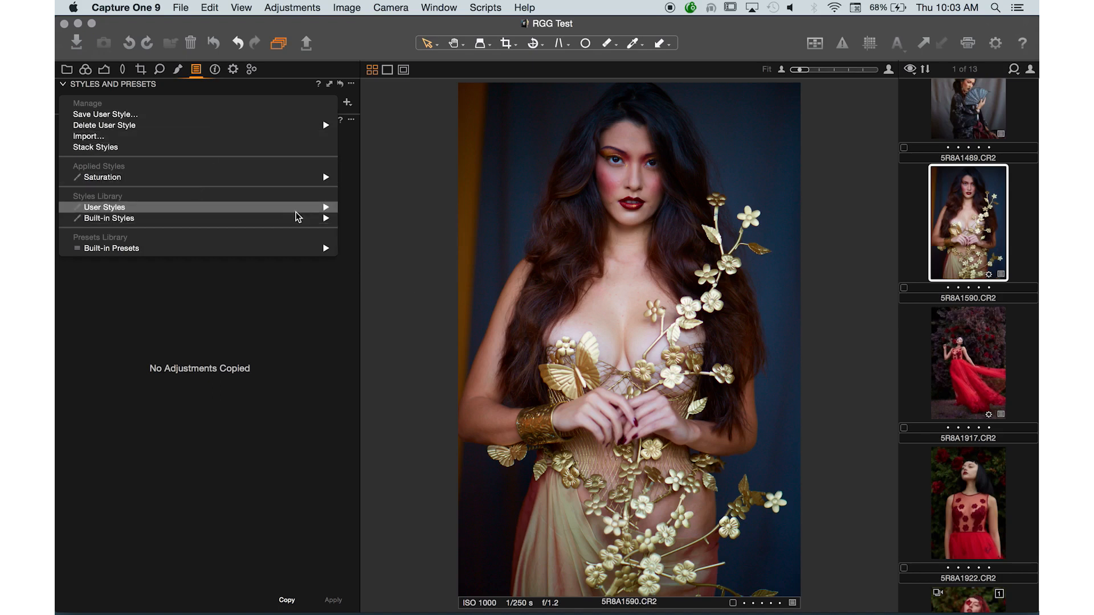
pyautogui.moveTo(306, 222)
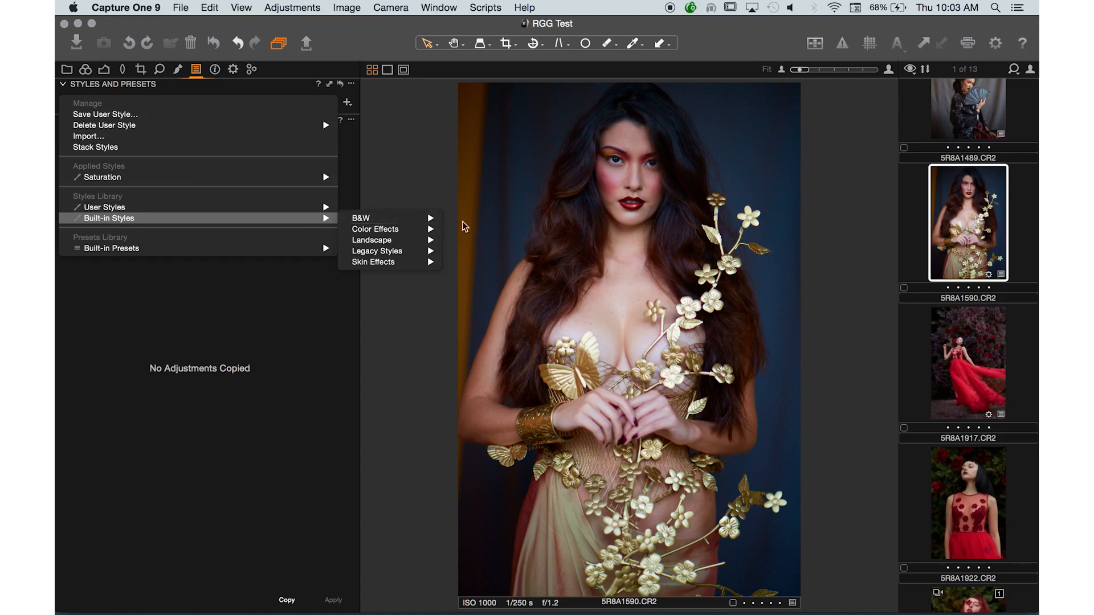
pyautogui.moveTo(429, 220)
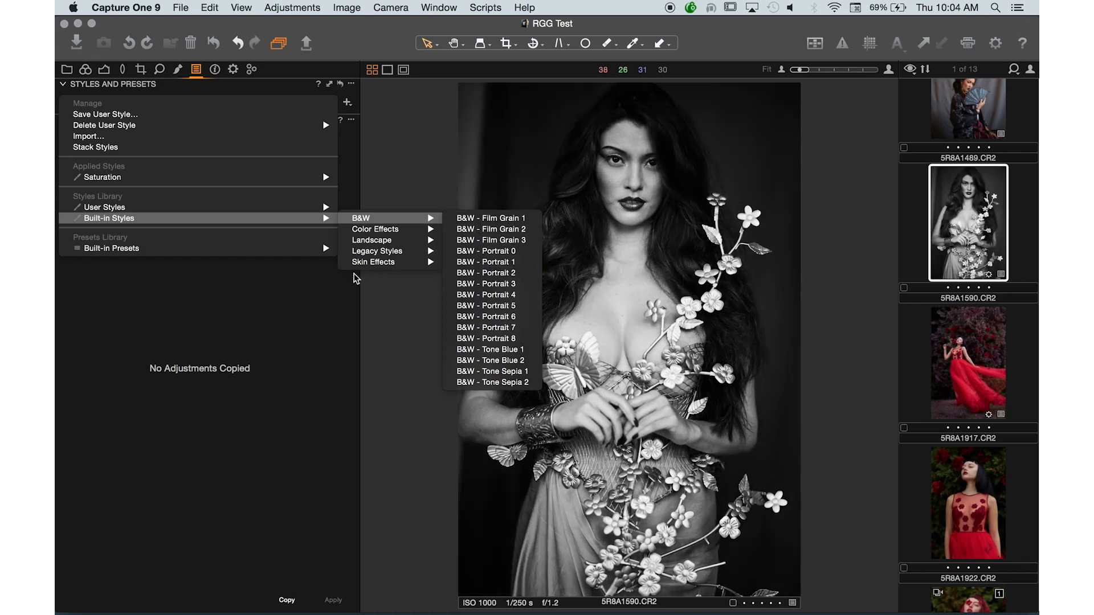
pyautogui.click(370, 318)
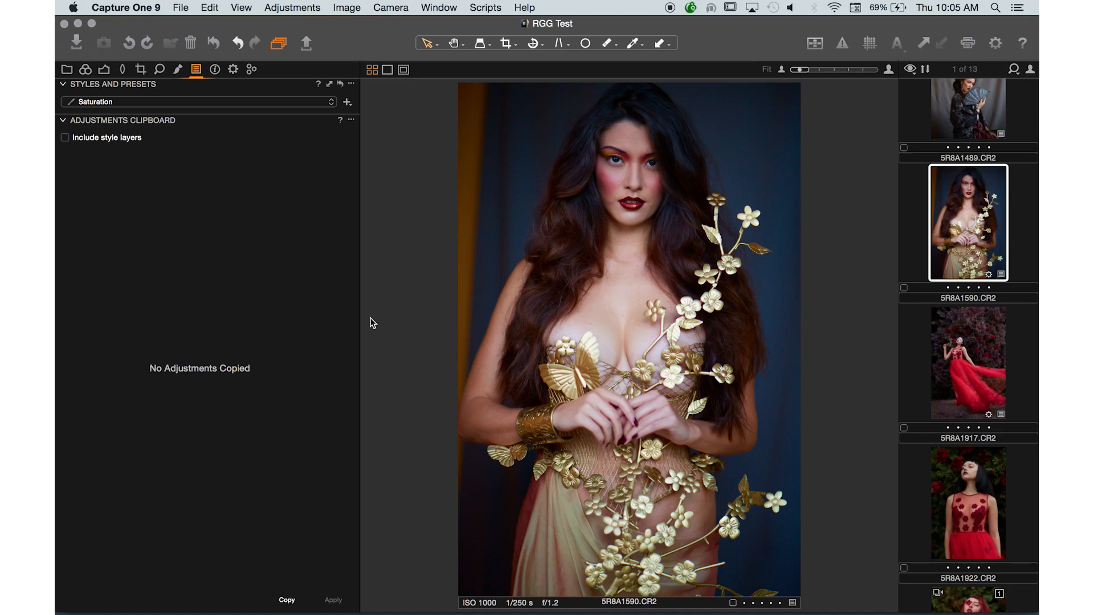
# Select photo 5R8A1917.CR2 and preview the built-in Black & White presets on it, such as Tone Blue 2.
pyautogui.click(988, 380)
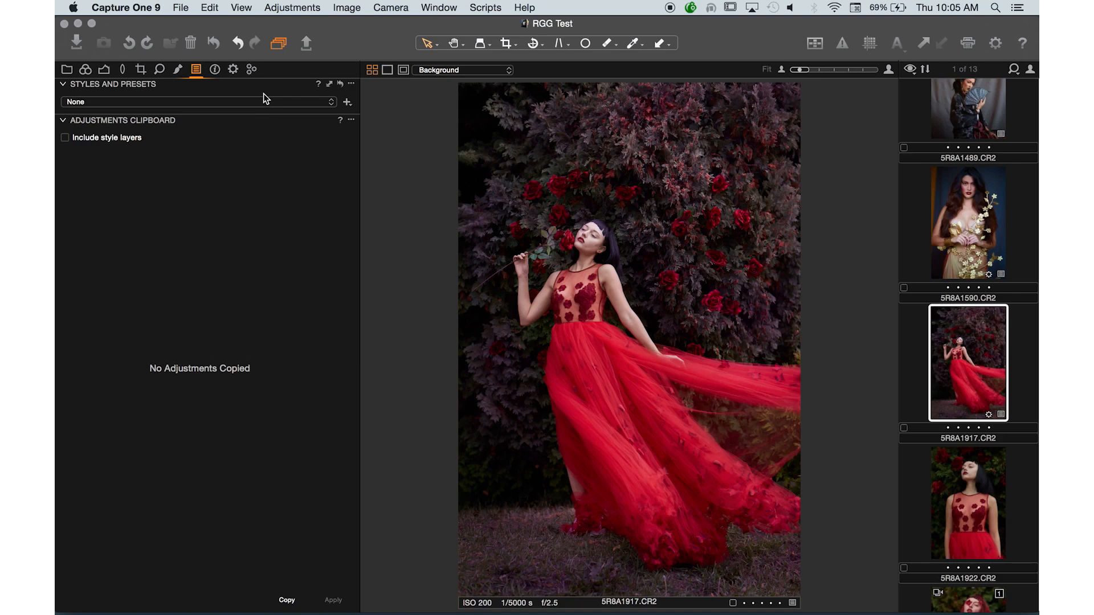
pyautogui.click(257, 102)
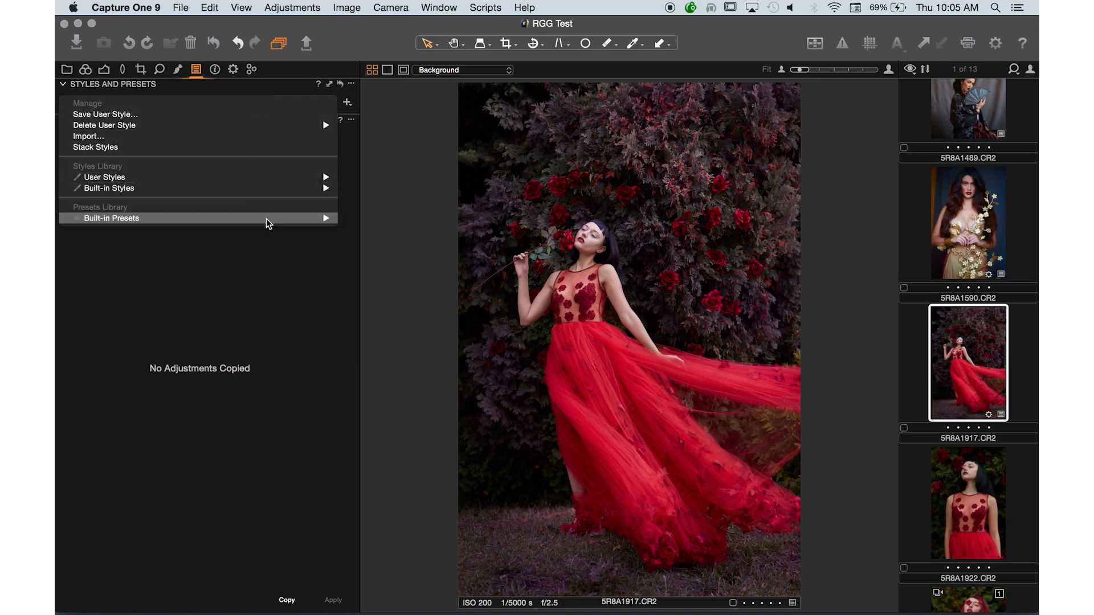
pyautogui.moveTo(268, 222)
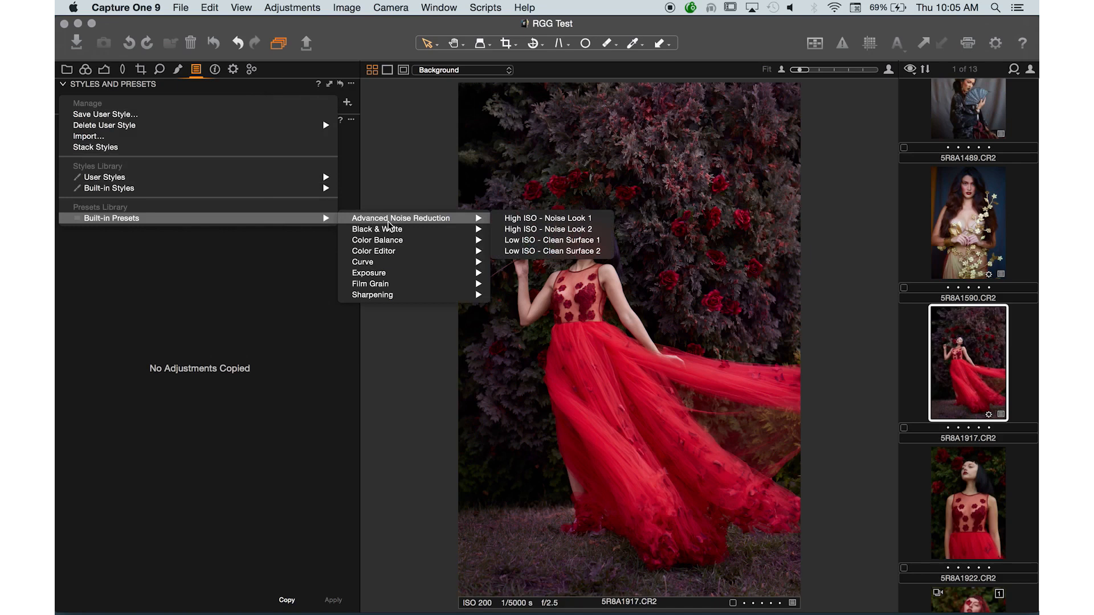
pyautogui.moveTo(395, 231)
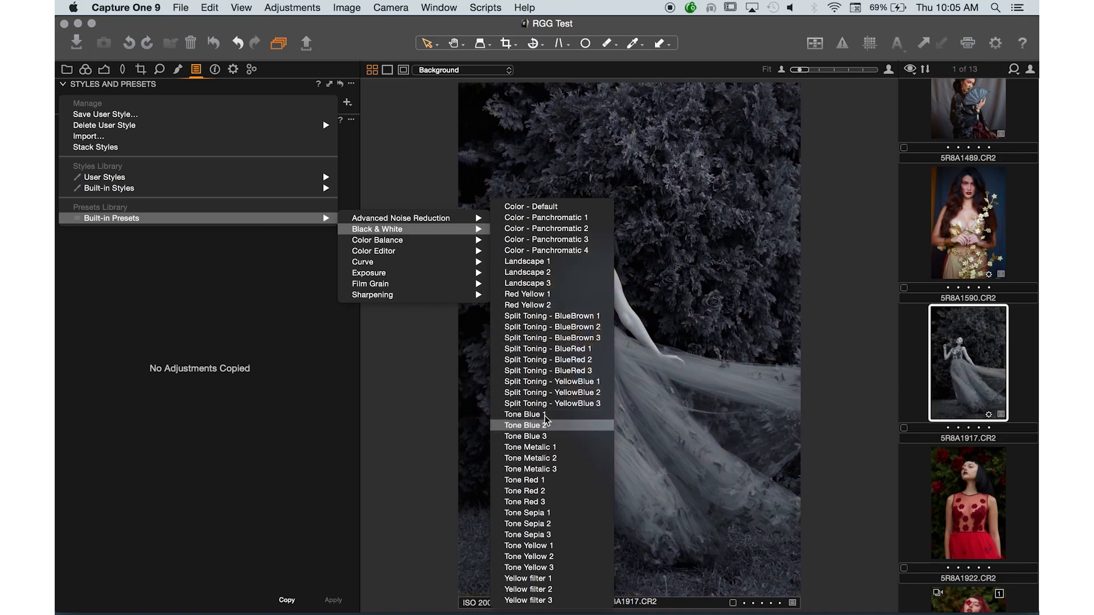
pyautogui.click(215, 48)
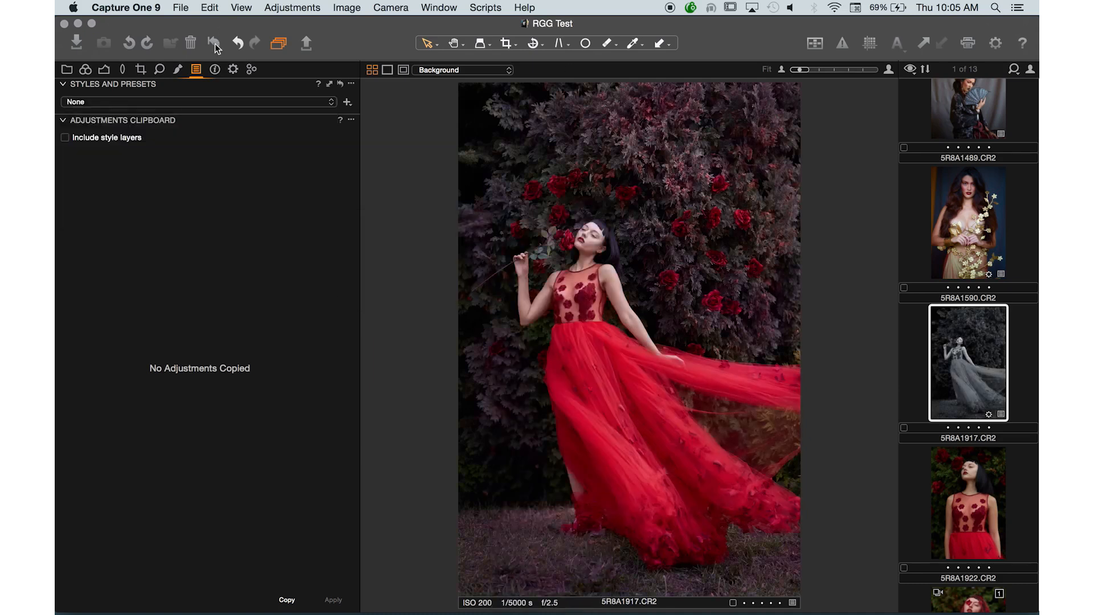
# Reset all adjustments on 5R8A1917.CR2 and apply the built-in Black & White preset Red Yellow 2.
pyautogui.click(214, 45)
pyautogui.click(227, 102)
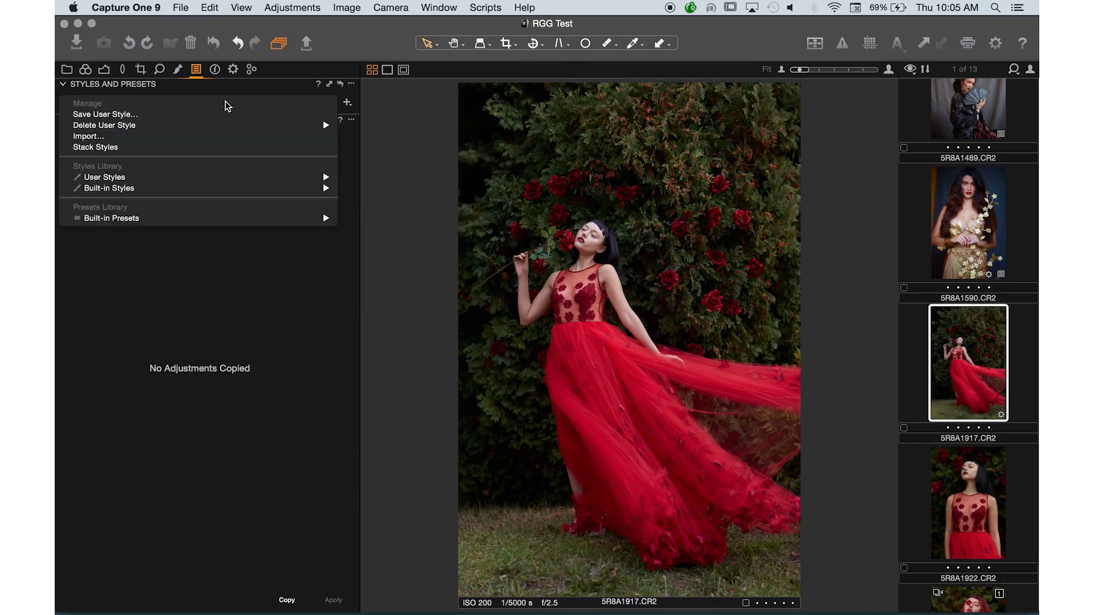
pyautogui.moveTo(317, 218)
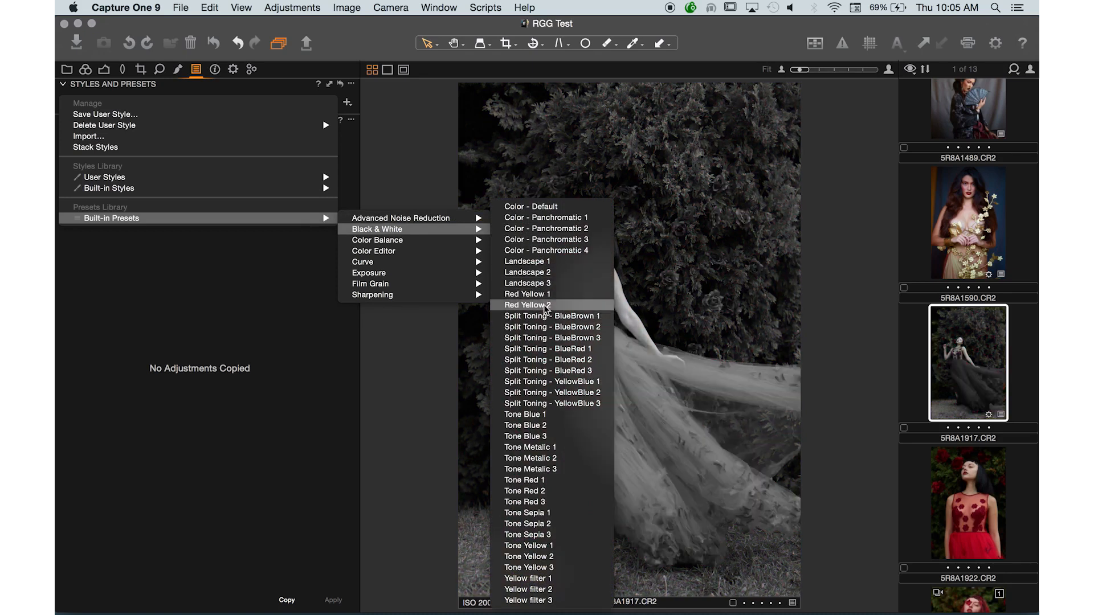
pyautogui.click(546, 306)
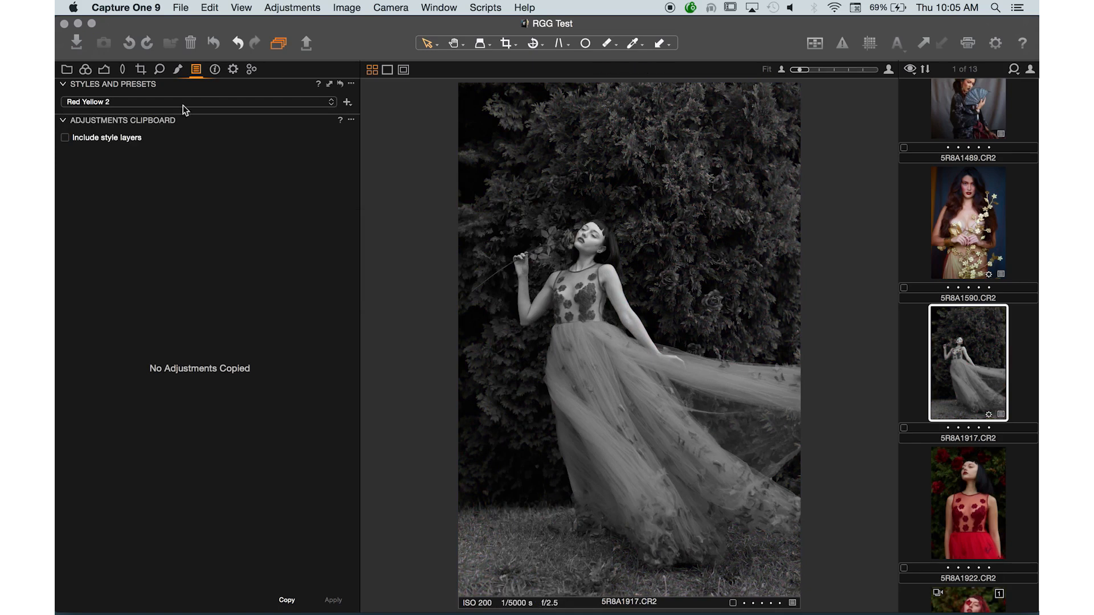
# Add the Black & White tool to the color tools, and switch its black-and-white conversion off and back on.
pyautogui.click(105, 70)
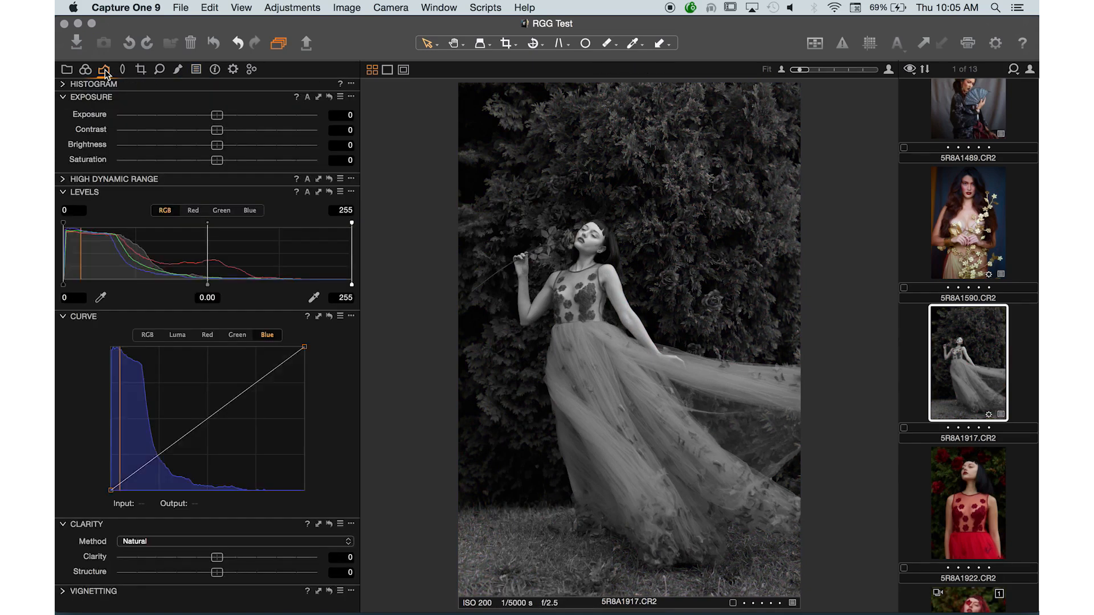
pyautogui.click(86, 70)
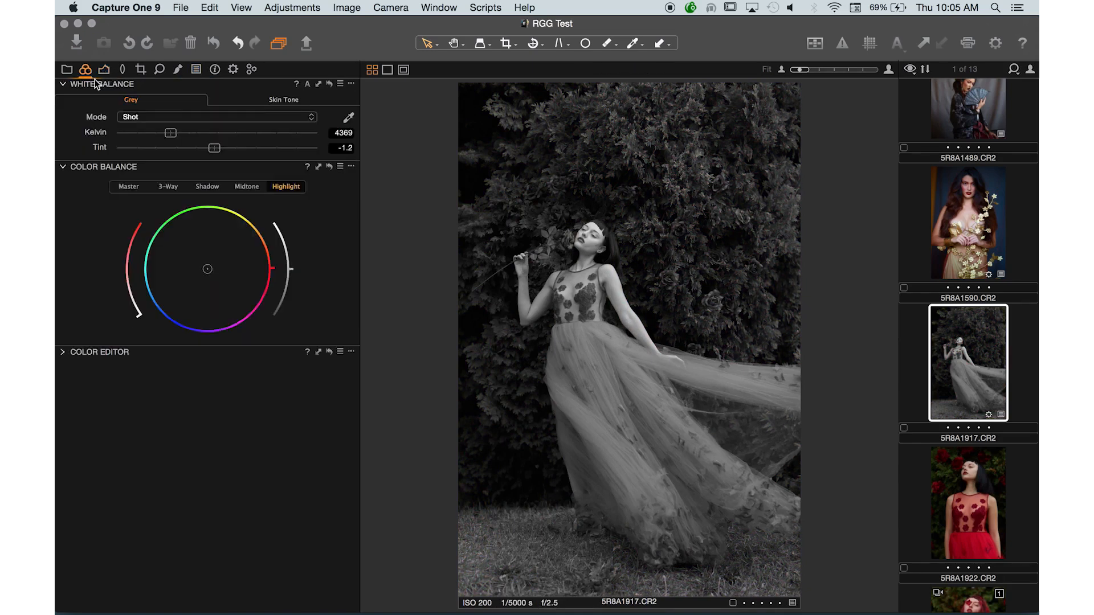
pyautogui.click(65, 350)
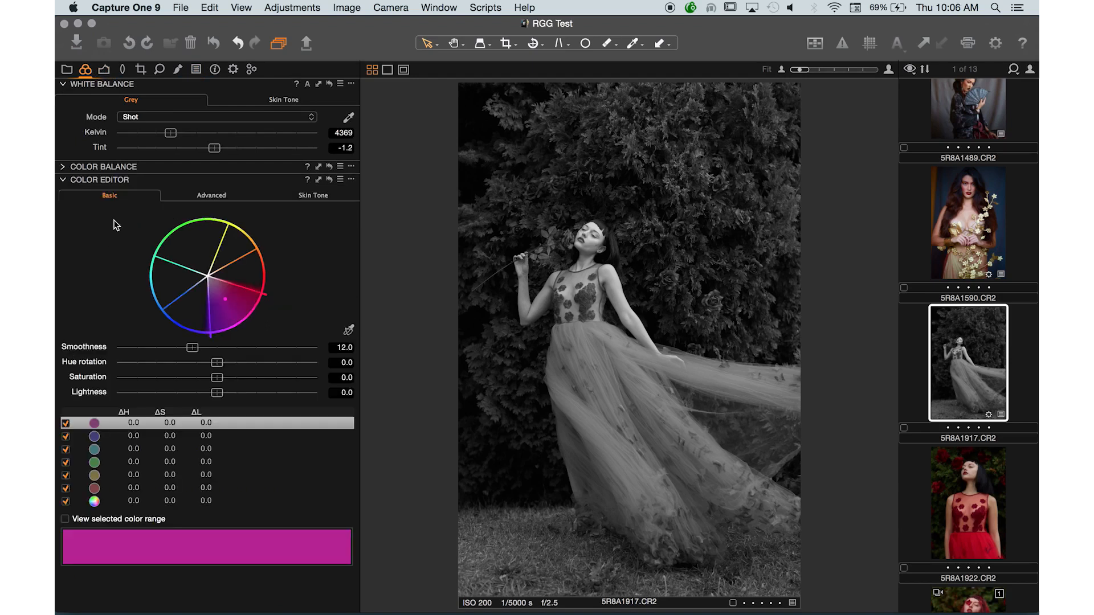
pyautogui.rightClick(136, 216)
pyautogui.moveTo(183, 231)
pyautogui.moveTo(210, 220)
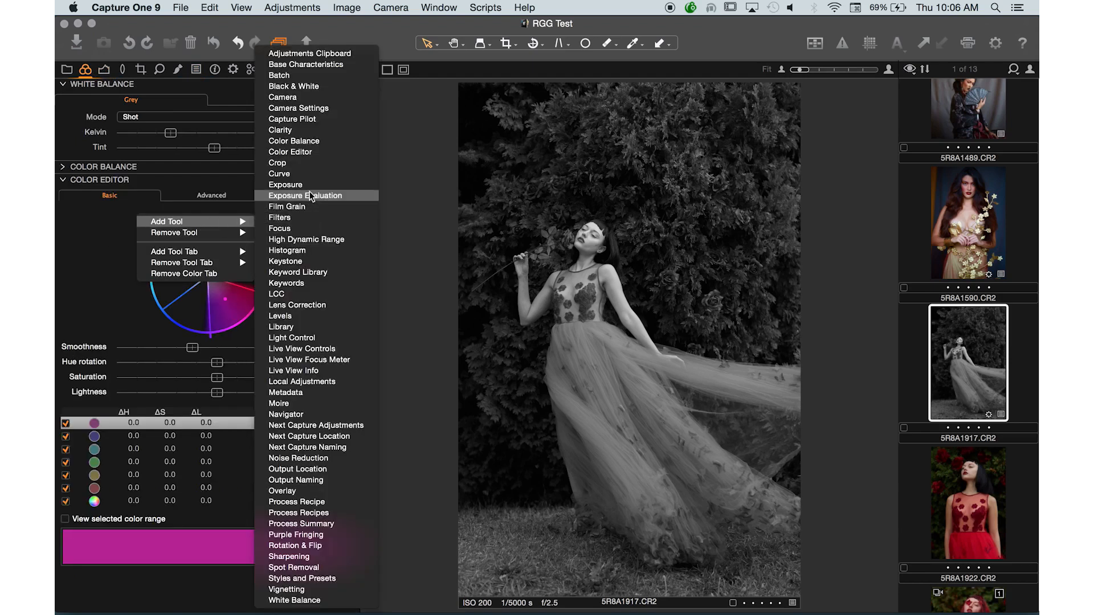
pyautogui.click(300, 85)
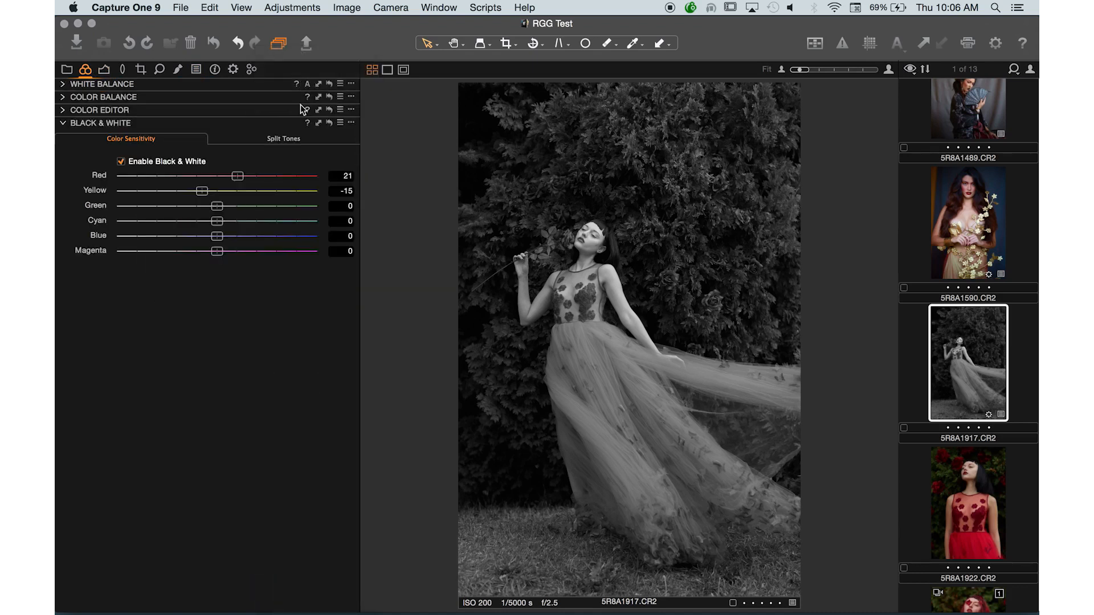
pyautogui.click(121, 161)
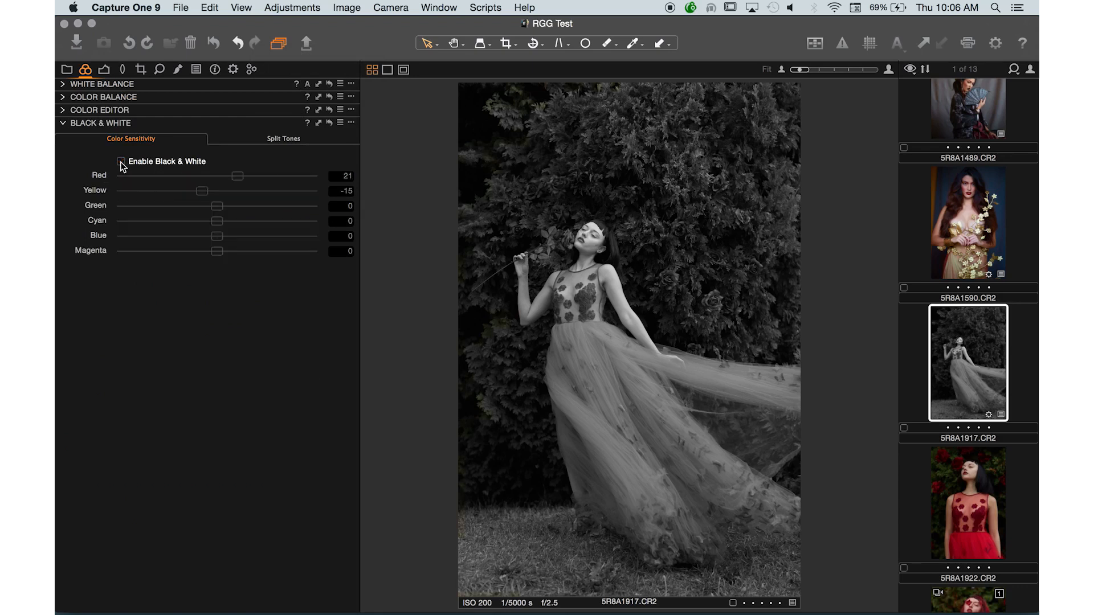
pyautogui.click(121, 162)
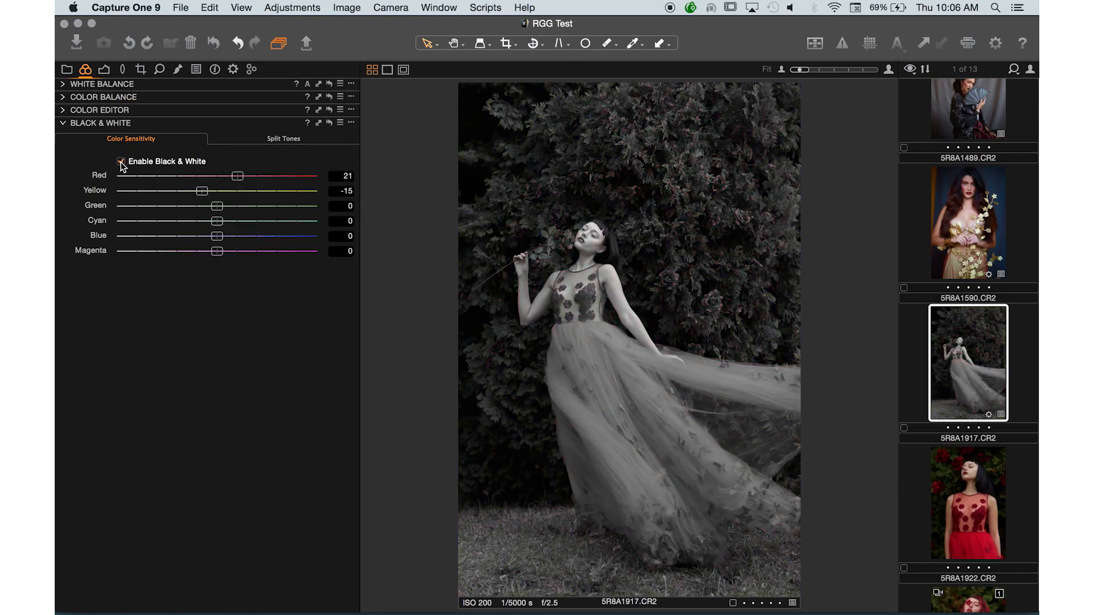
# Preview other built-in Black & White presets on the photo, such as Tone Blue 2, without applying any of them.
pyautogui.click(196, 69)
pyautogui.click(149, 104)
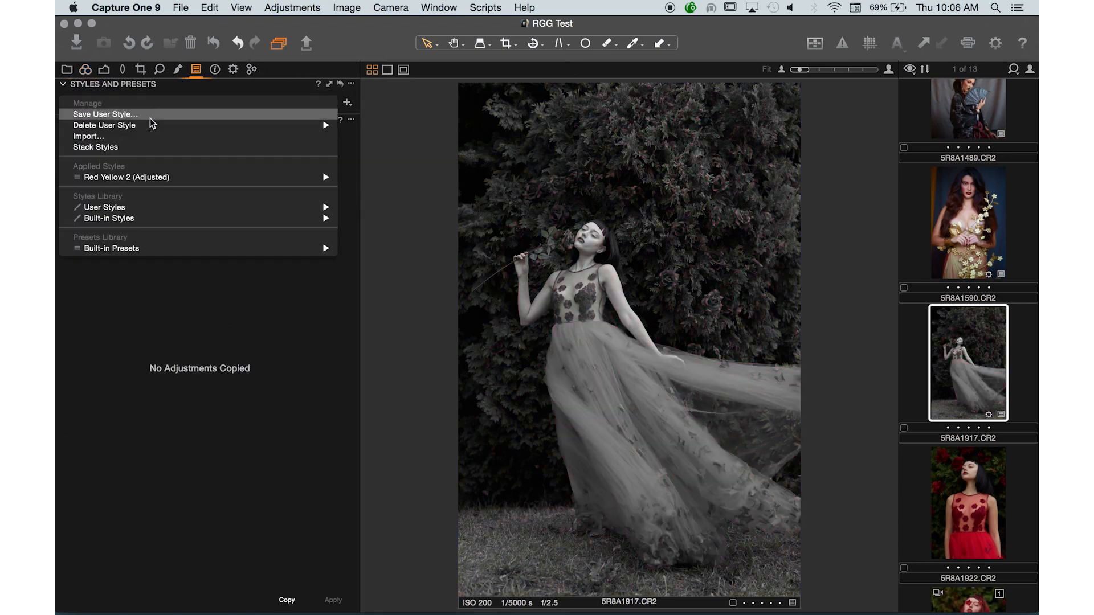
pyautogui.moveTo(291, 248)
pyautogui.moveTo(472, 262)
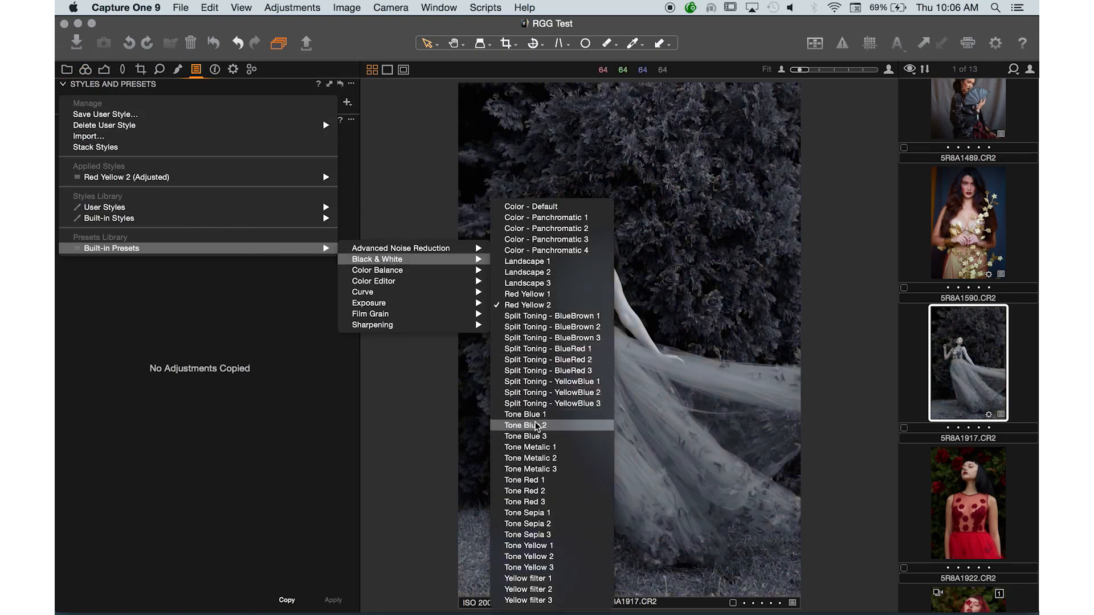
pyautogui.click(375, 347)
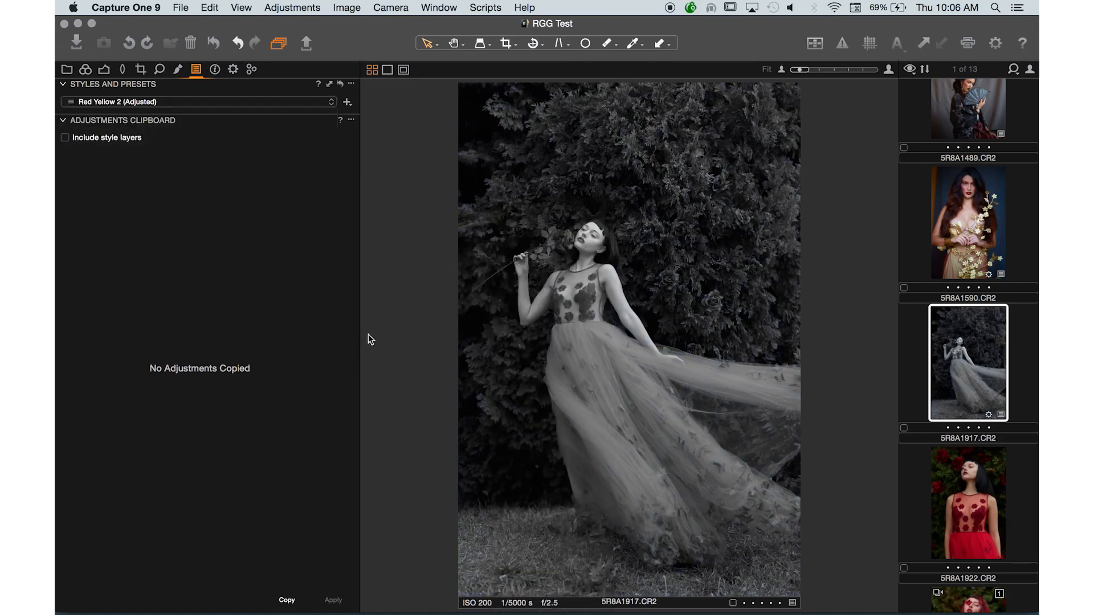
# Enable Stack Styles so that several styles and presets can be combined on the photo.
pyautogui.click(215, 104)
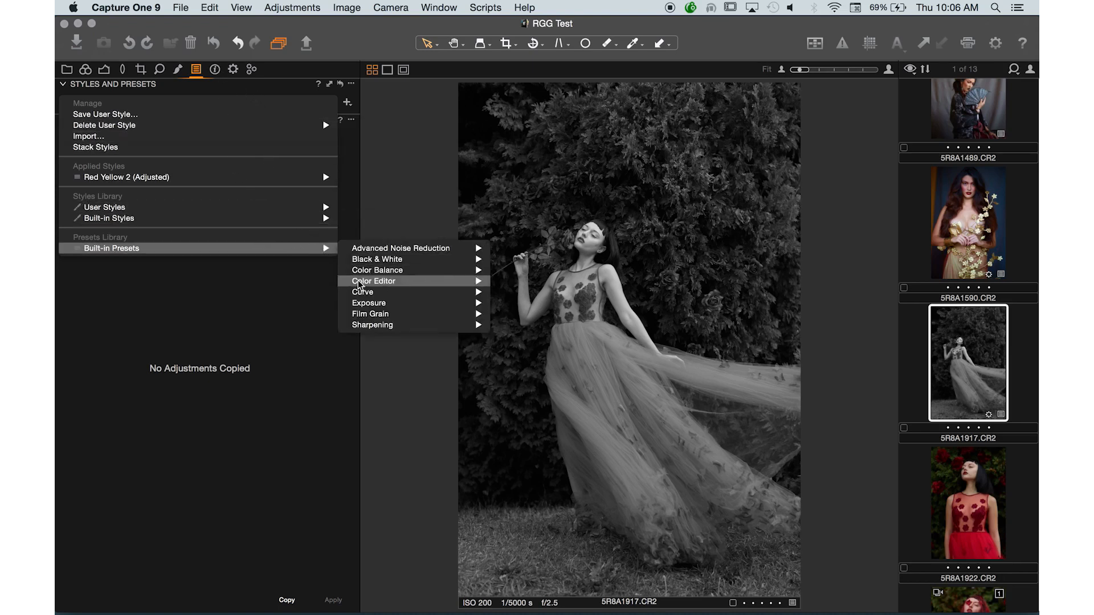
pyautogui.moveTo(359, 292)
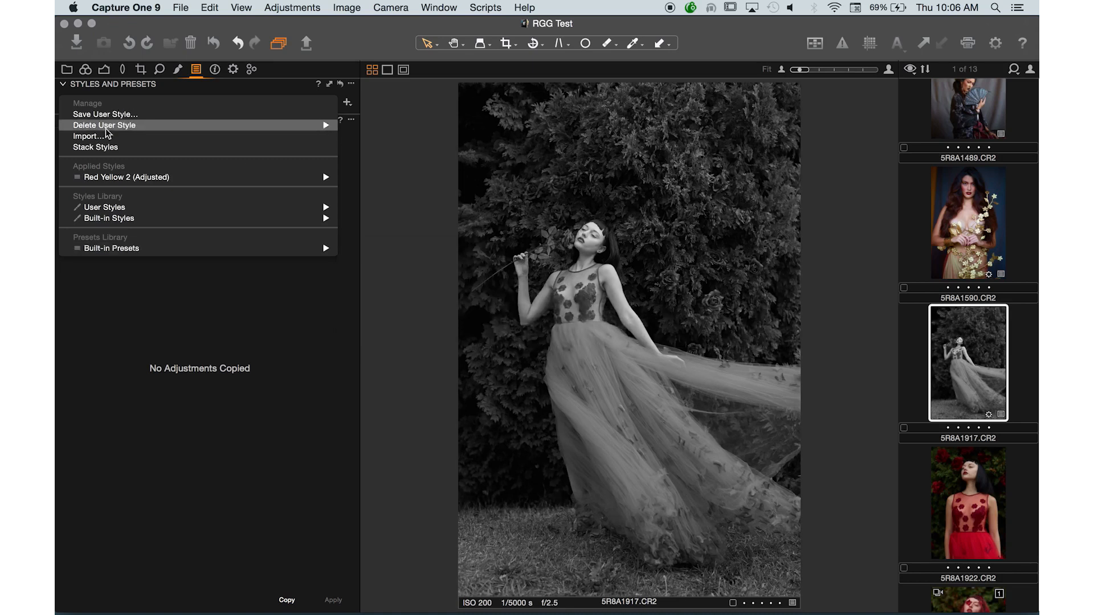
pyautogui.click(97, 148)
# Browse the built-in Curve and Film Grain presets for one to stack on the applied Red Yellow 2 preset.
pyautogui.click(180, 102)
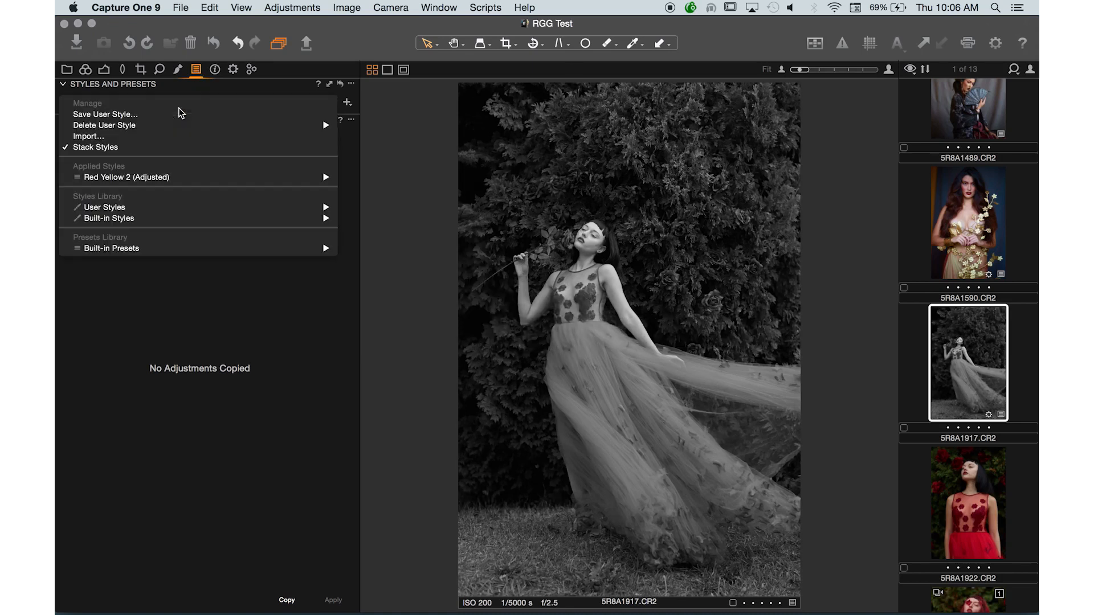
pyautogui.moveTo(187, 252)
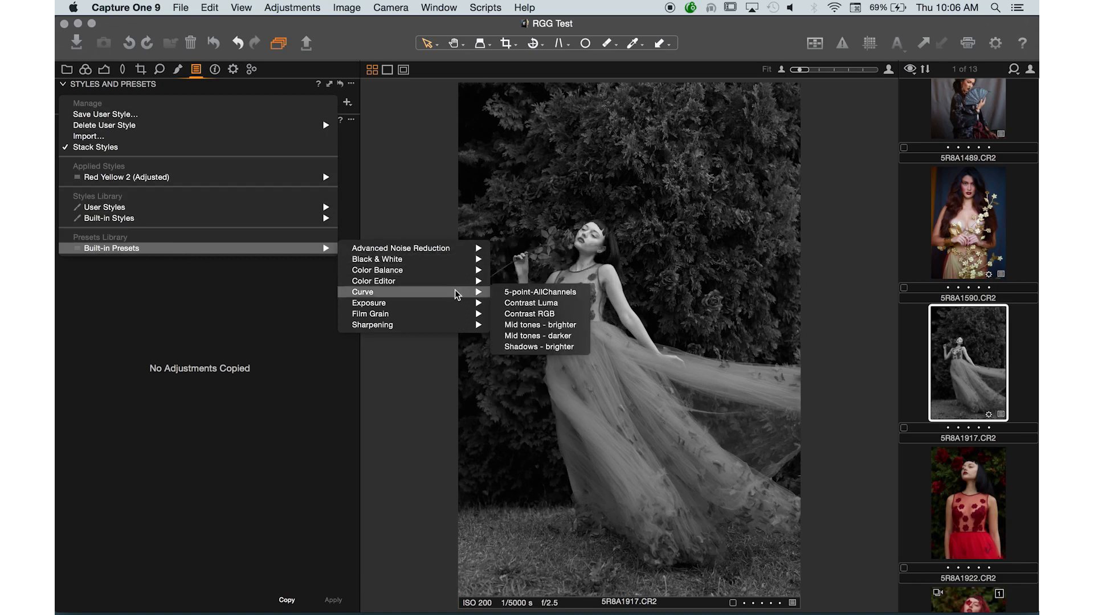
pyautogui.moveTo(457, 313)
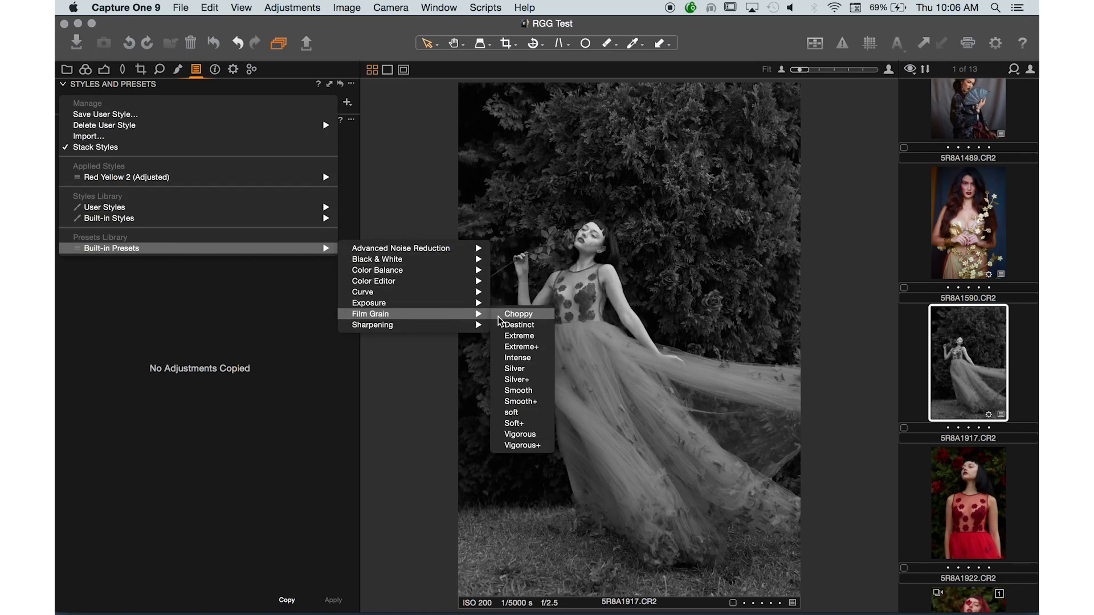